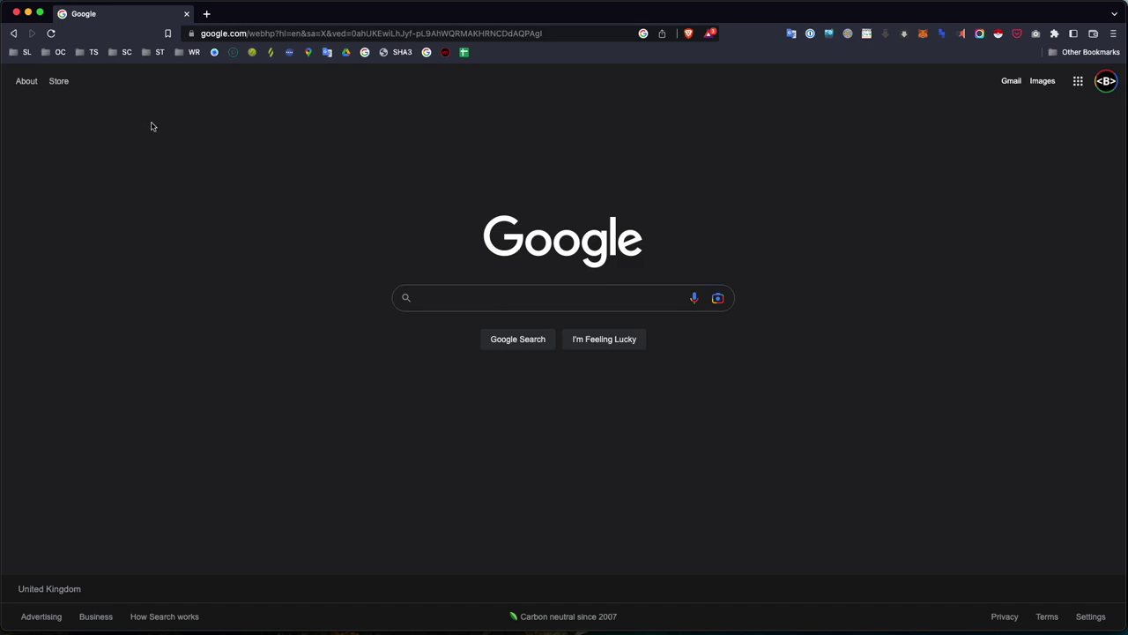
# Step: Google 'usgs seismic data' and open the Search Earthquake Catalog result
pyautogui.click(522, 299)
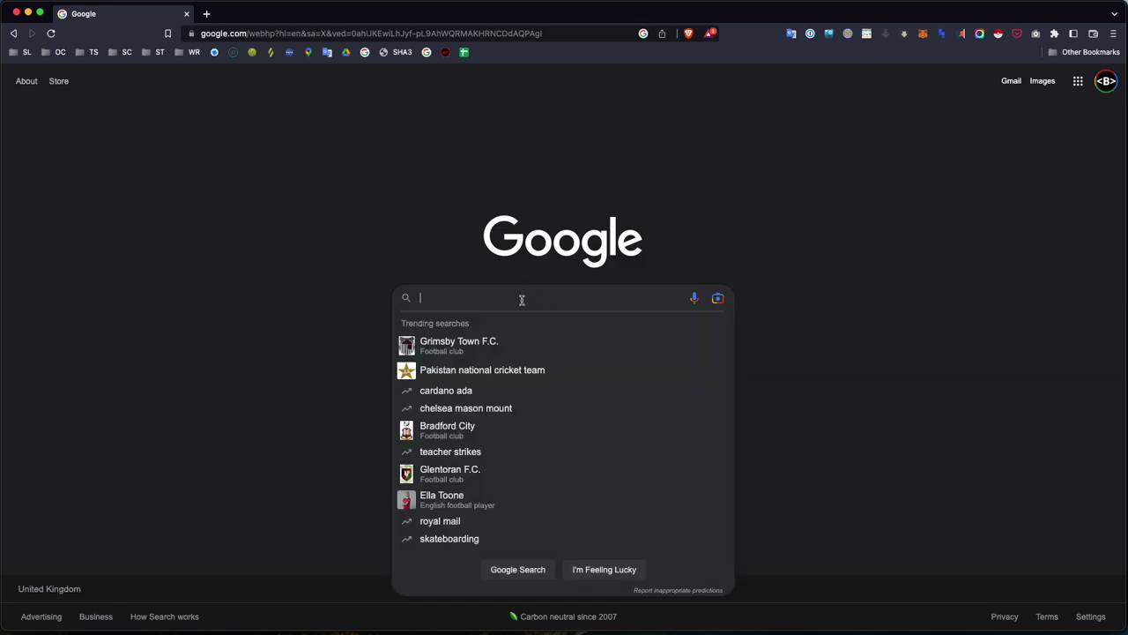
pyautogui.write('usgs')
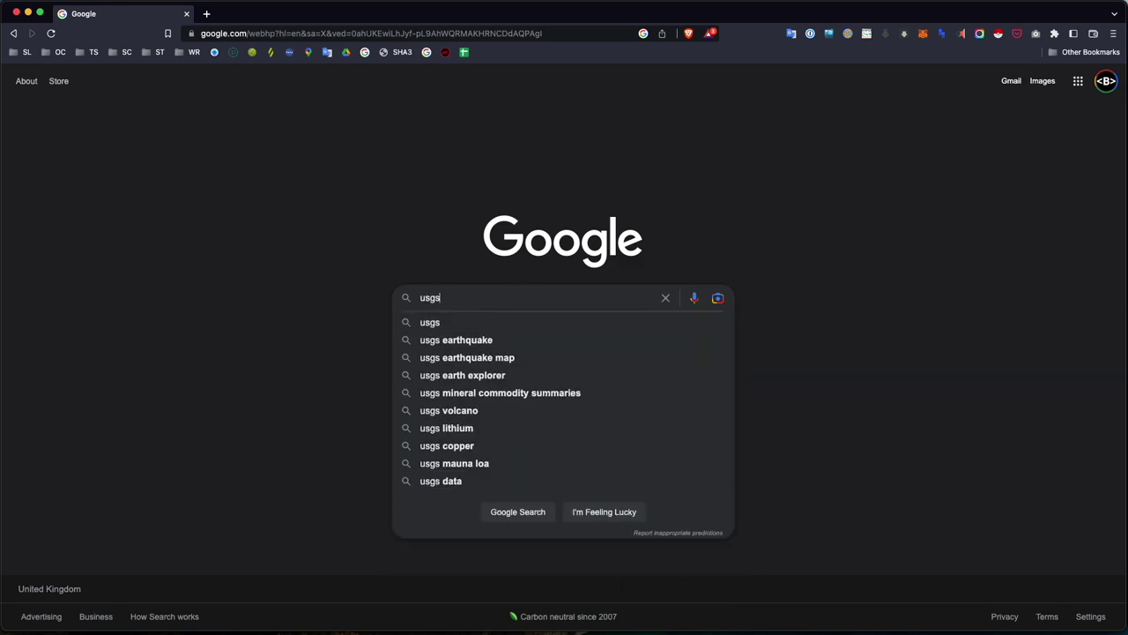
pyautogui.write(' seismic ')
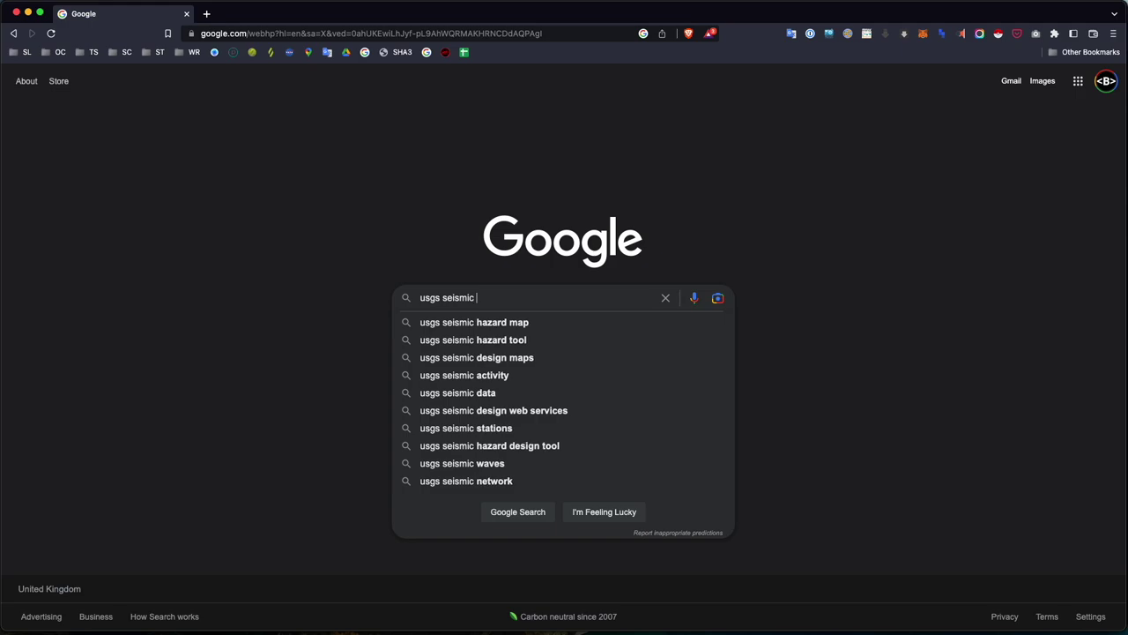
pyautogui.write('data')
pyautogui.press('Return')
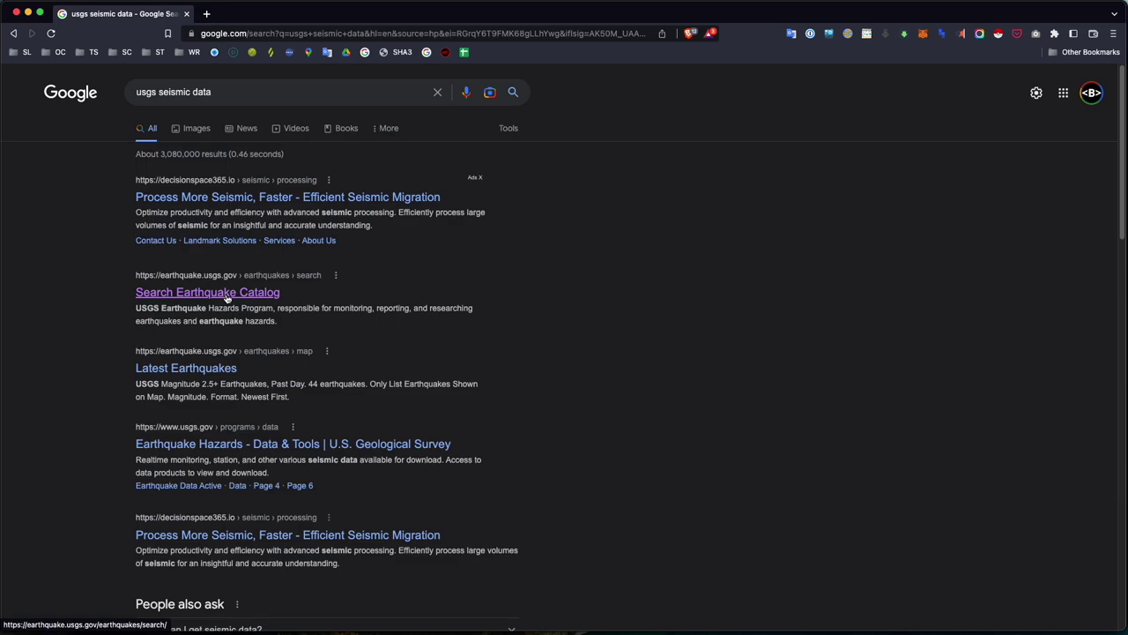
pyautogui.click(226, 298)
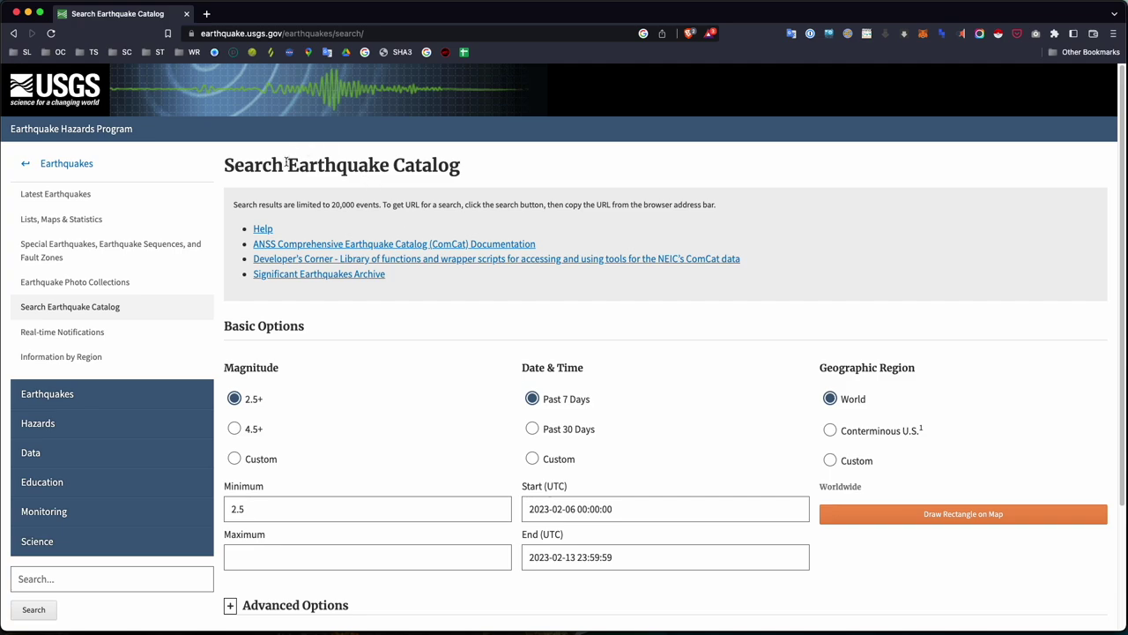
# Step: Set Date & Time to Past 30 Days and choose a Custom geographic region
pyautogui.scroll(-2, 287, 162)
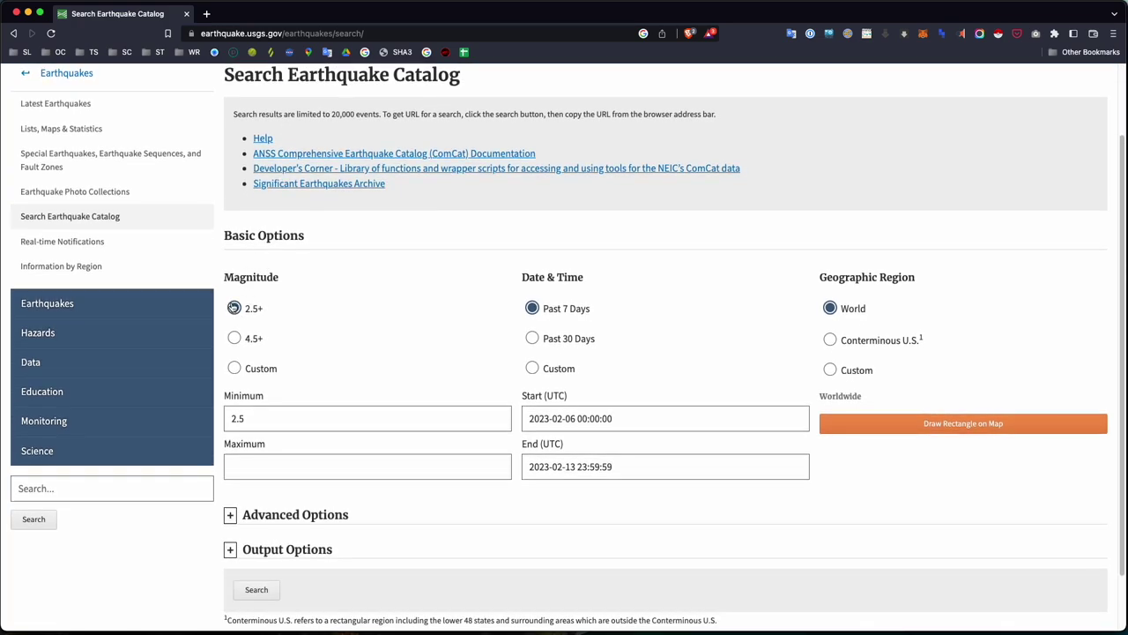
pyautogui.scroll(-1, 233, 307)
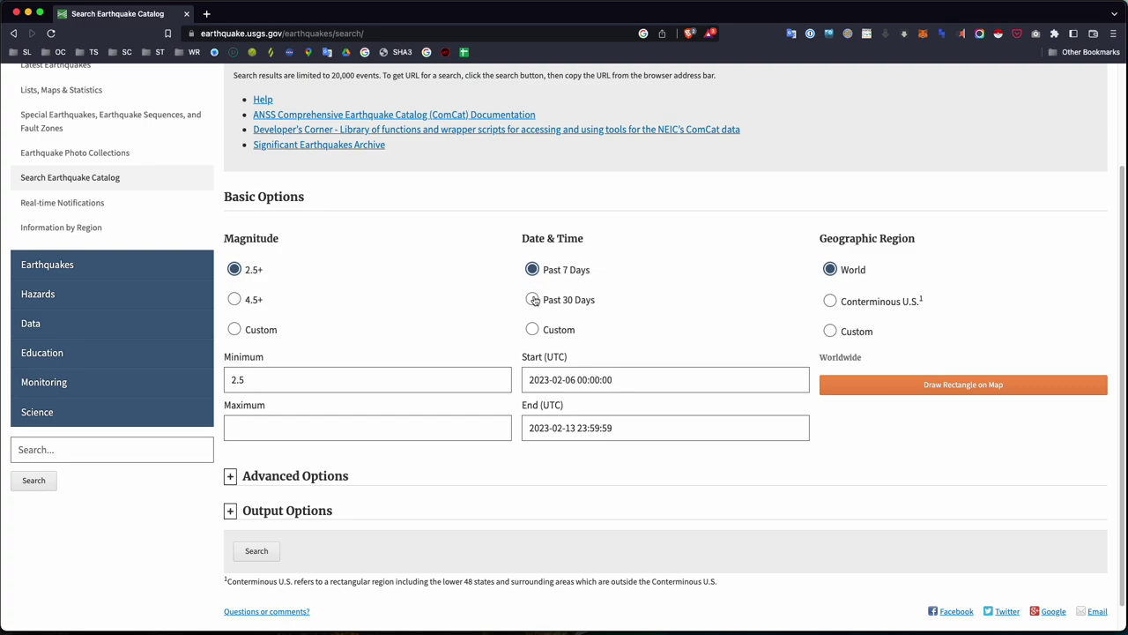
pyautogui.click(533, 299)
pyautogui.scroll(-1, 842, 281)
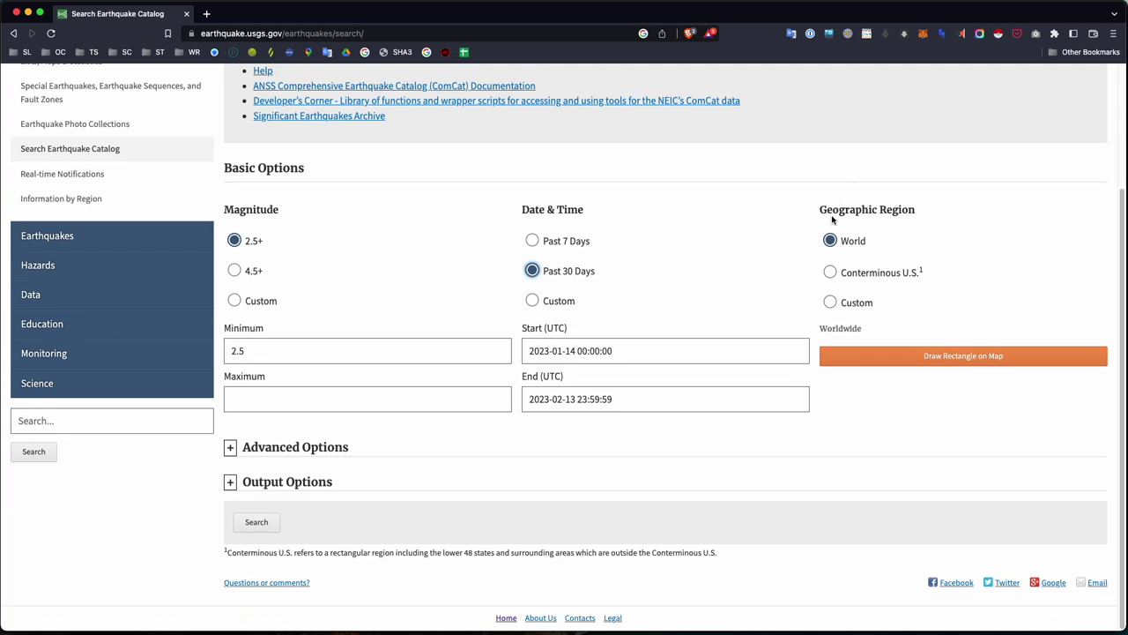
pyautogui.click(831, 302)
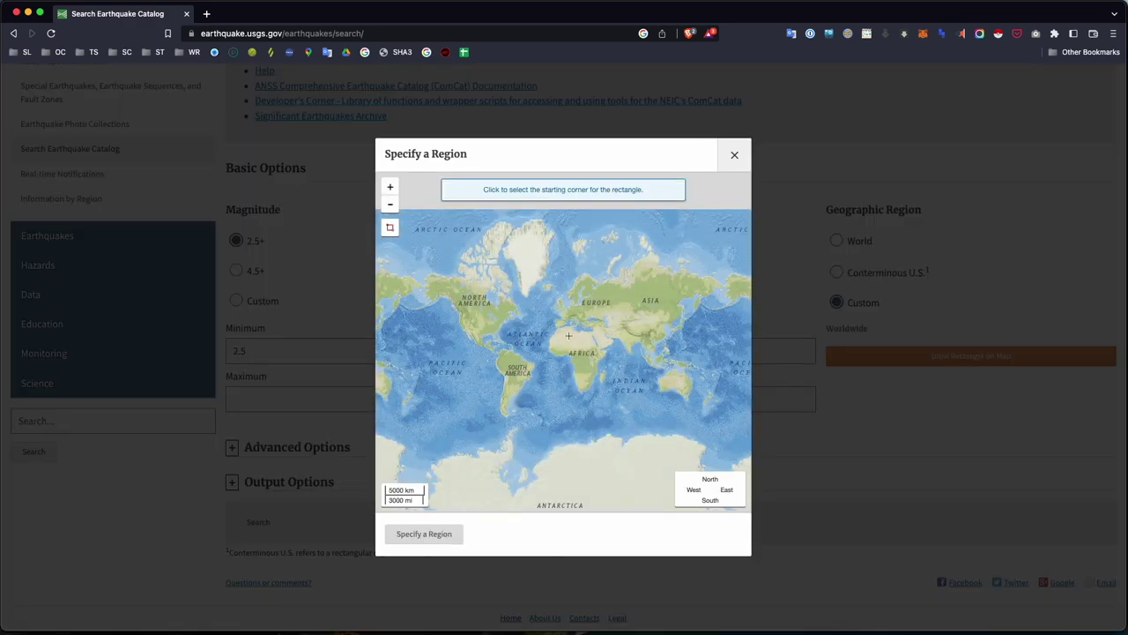
# Step: Draw and apply a region rectangle covering latitude 35.498–38.188 and longitude 34.849–41.045
pyautogui.scroll(5, 605, 328)
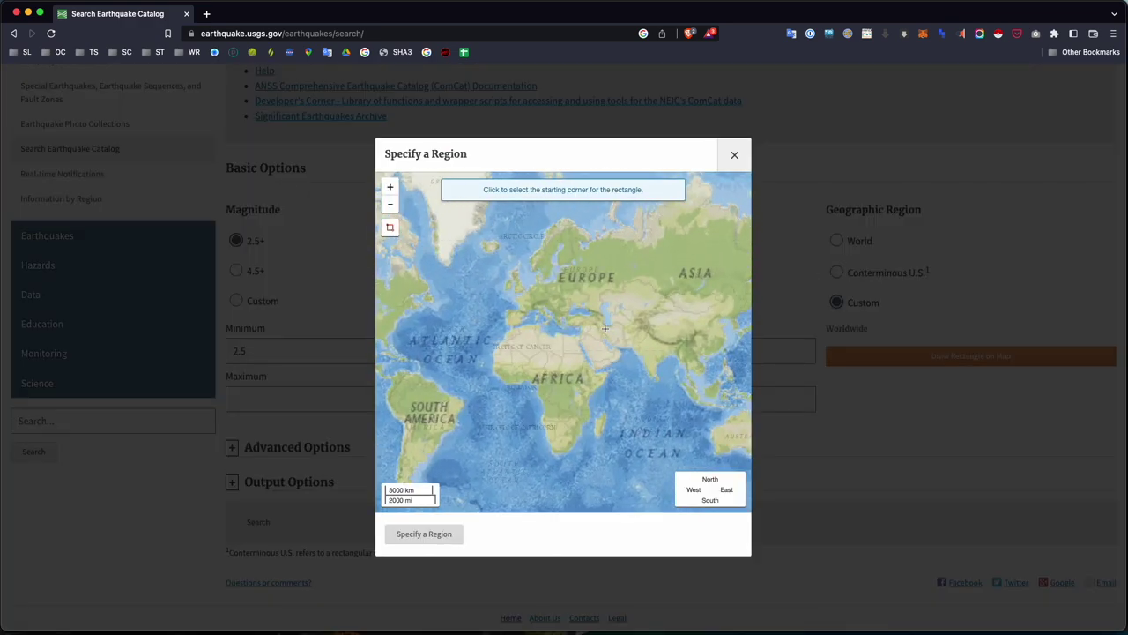
pyautogui.scroll(8, 546, 326)
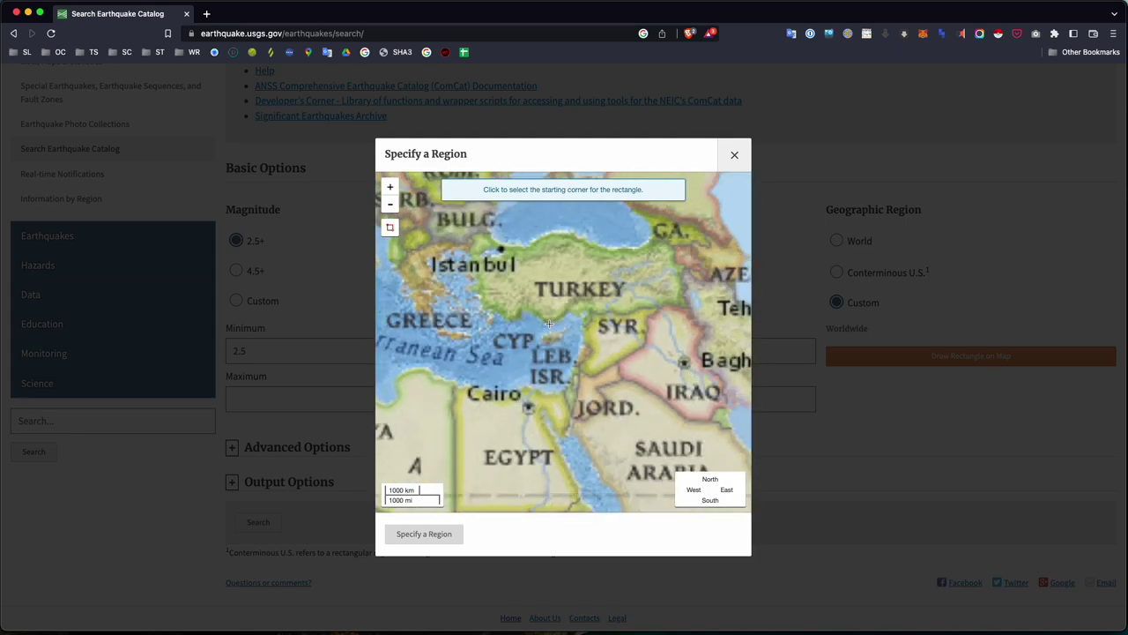
pyautogui.scroll(3, 635, 330)
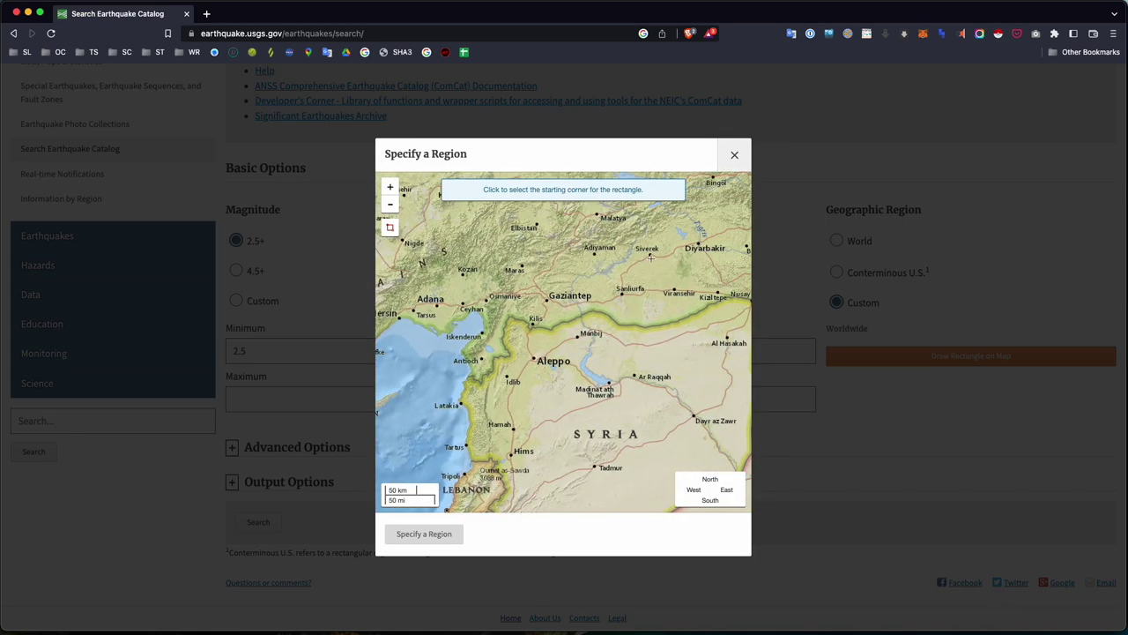
pyautogui.click(743, 225)
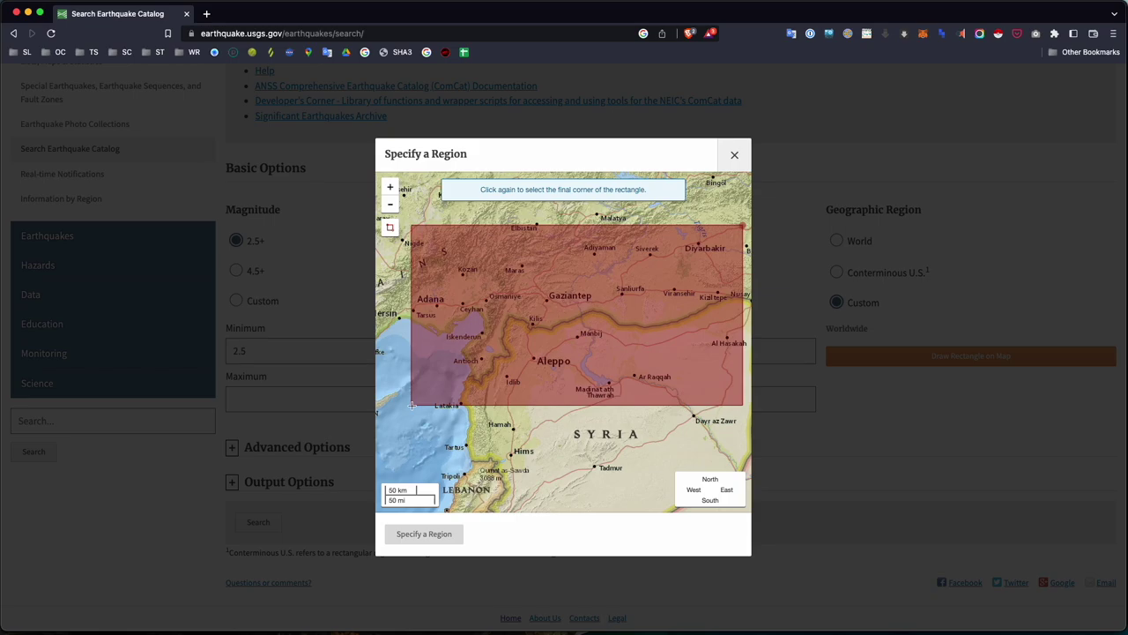
pyautogui.click(412, 405)
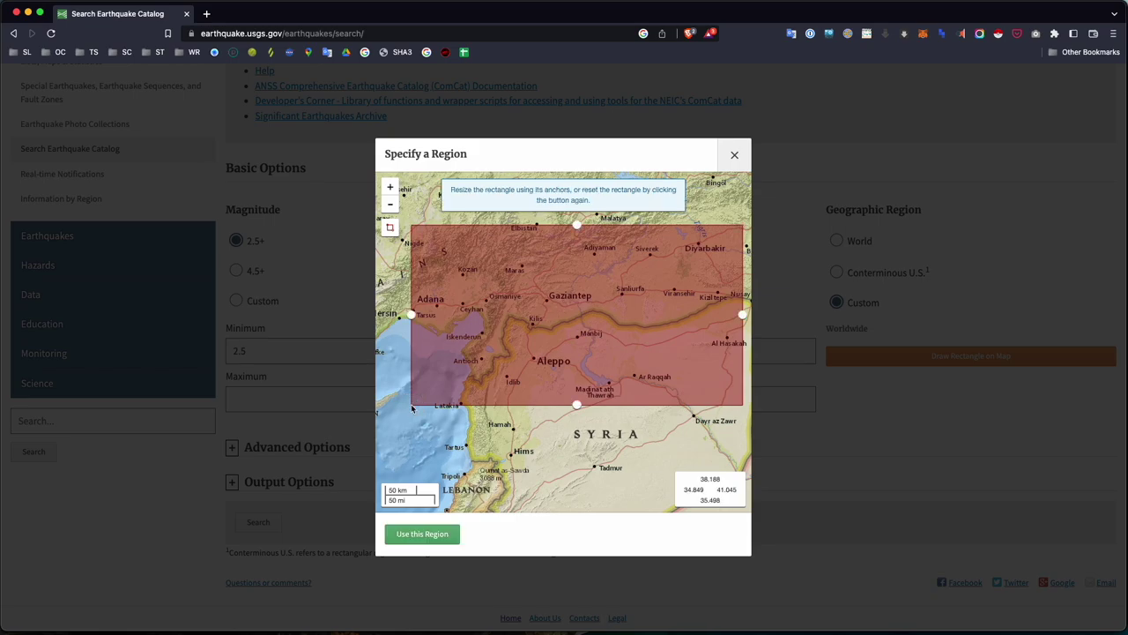
pyautogui.click(430, 534)
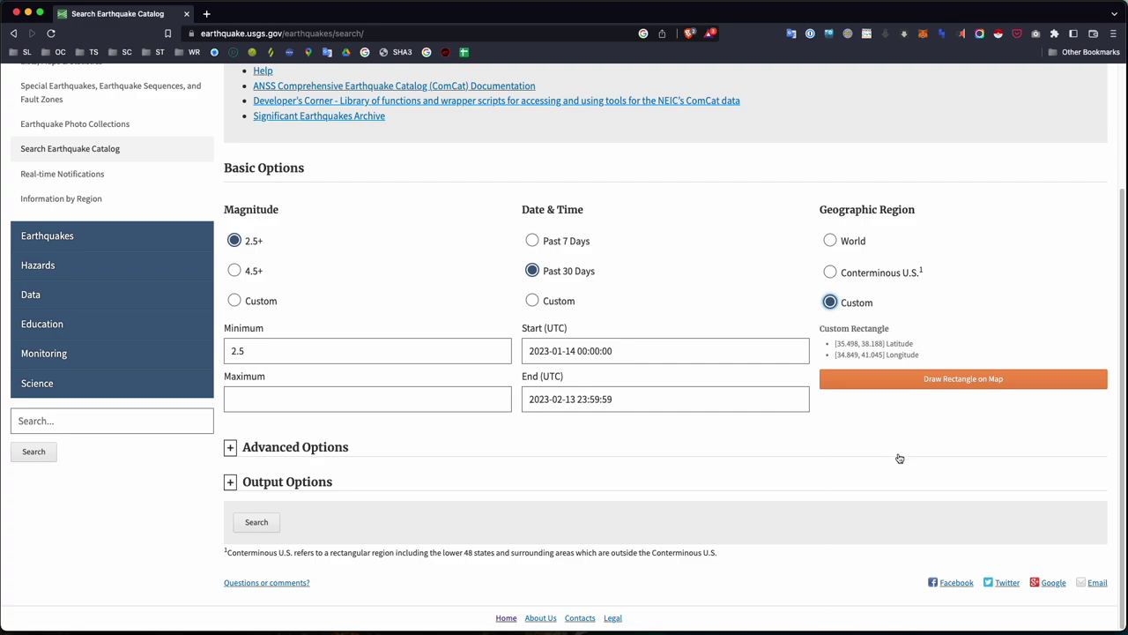
# Step: Expand Advanced Options to show the region bounds, then open and close the Event Type list
pyautogui.click(230, 447)
pyautogui.scroll(-3, 297, 424)
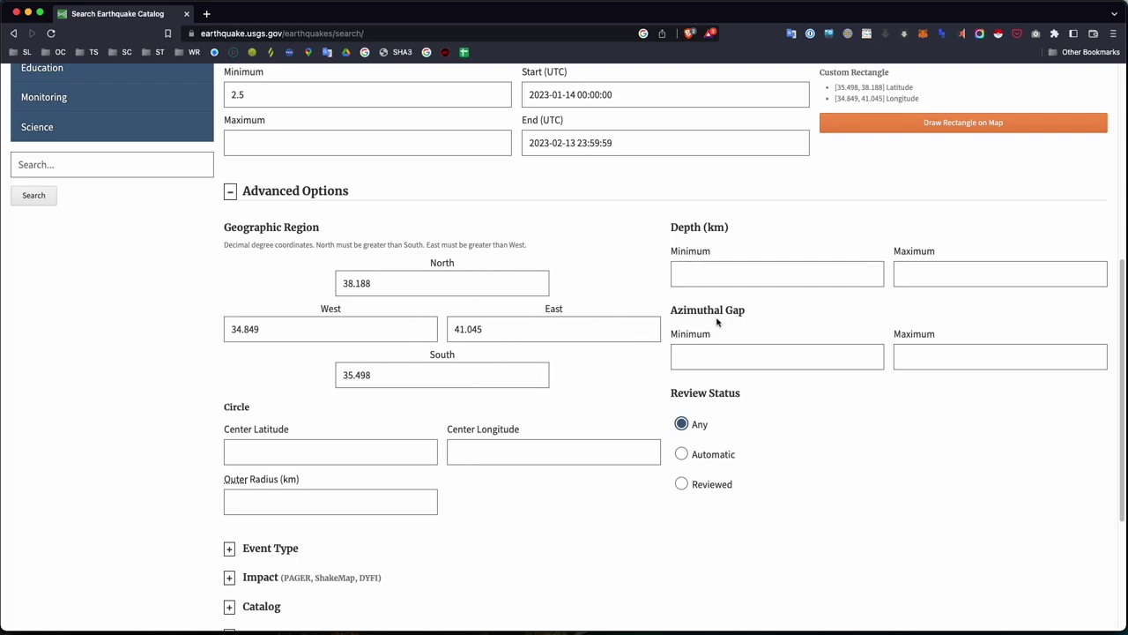
pyautogui.scroll(-5, 529, 445)
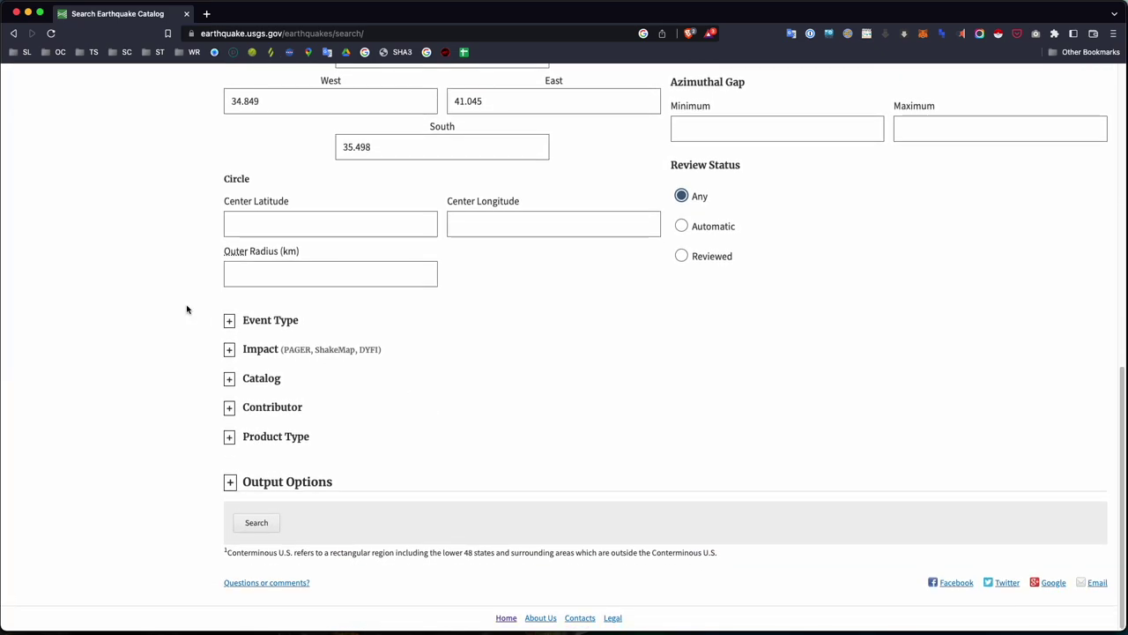
pyautogui.click(229, 321)
pyautogui.scroll(-3, 226, 325)
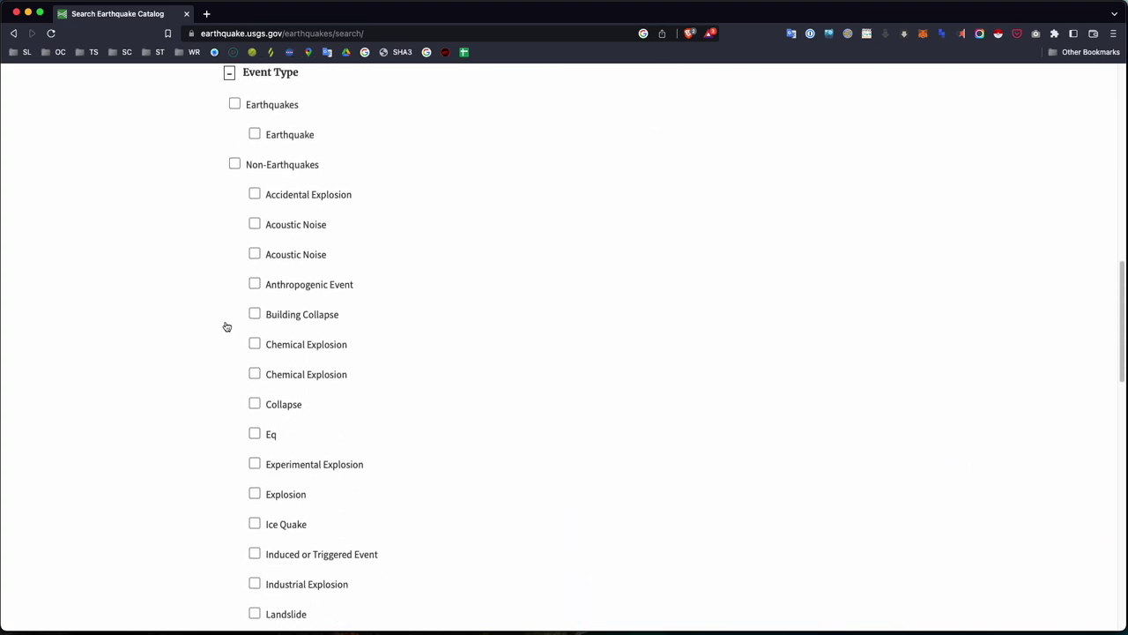
pyautogui.scroll(1, 226, 325)
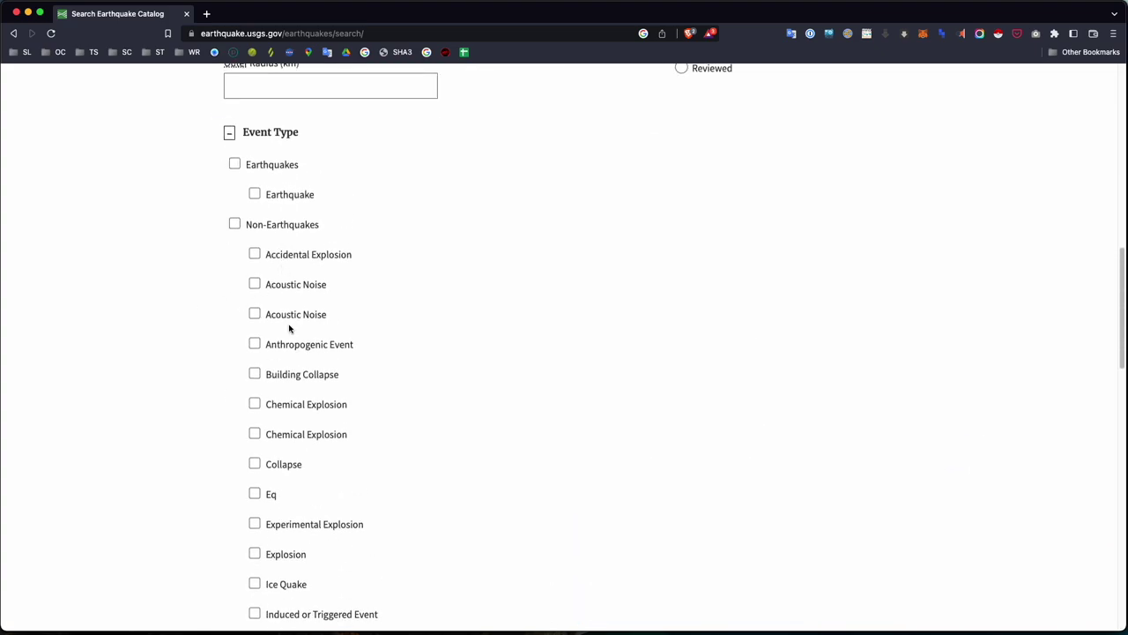
pyautogui.scroll(-1, 305, 347)
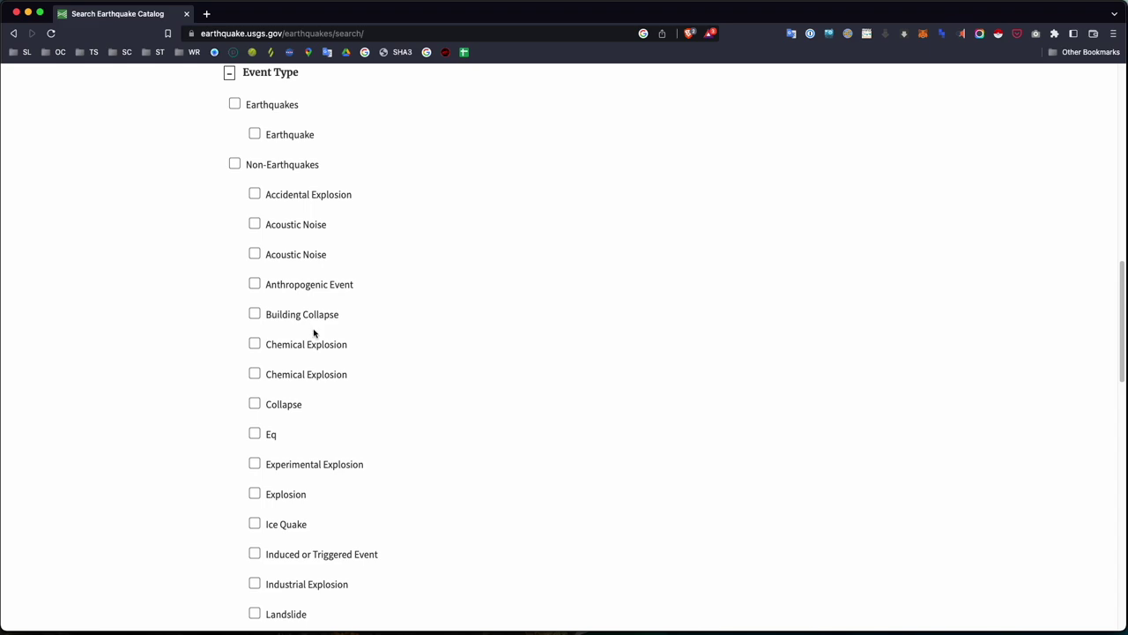
pyautogui.scroll(-3, 314, 332)
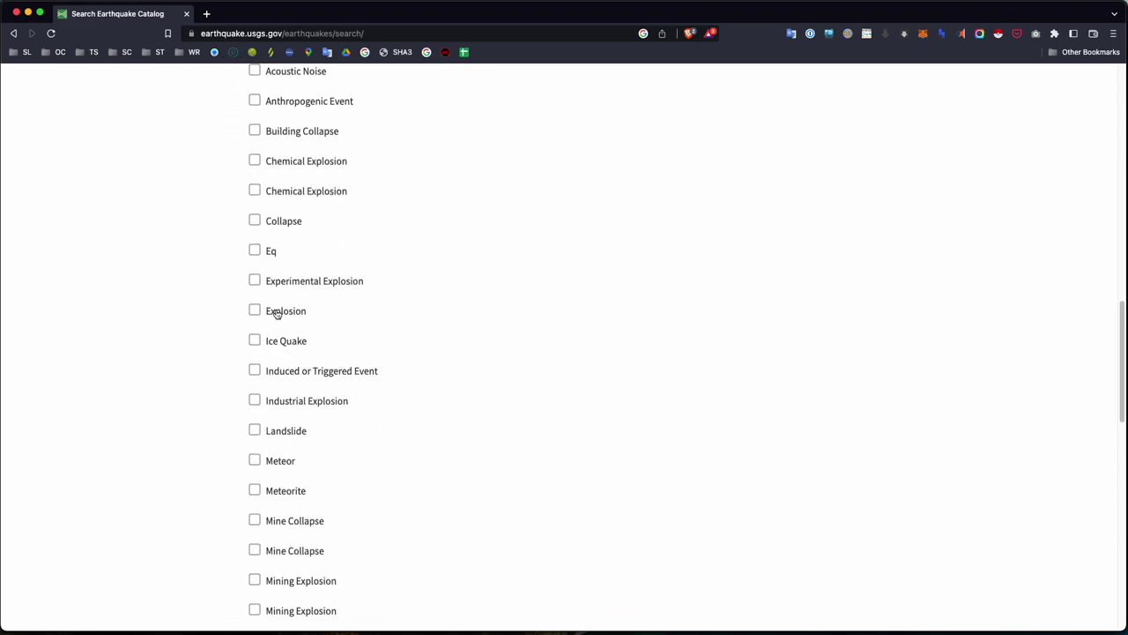
pyautogui.scroll(-1, 278, 316)
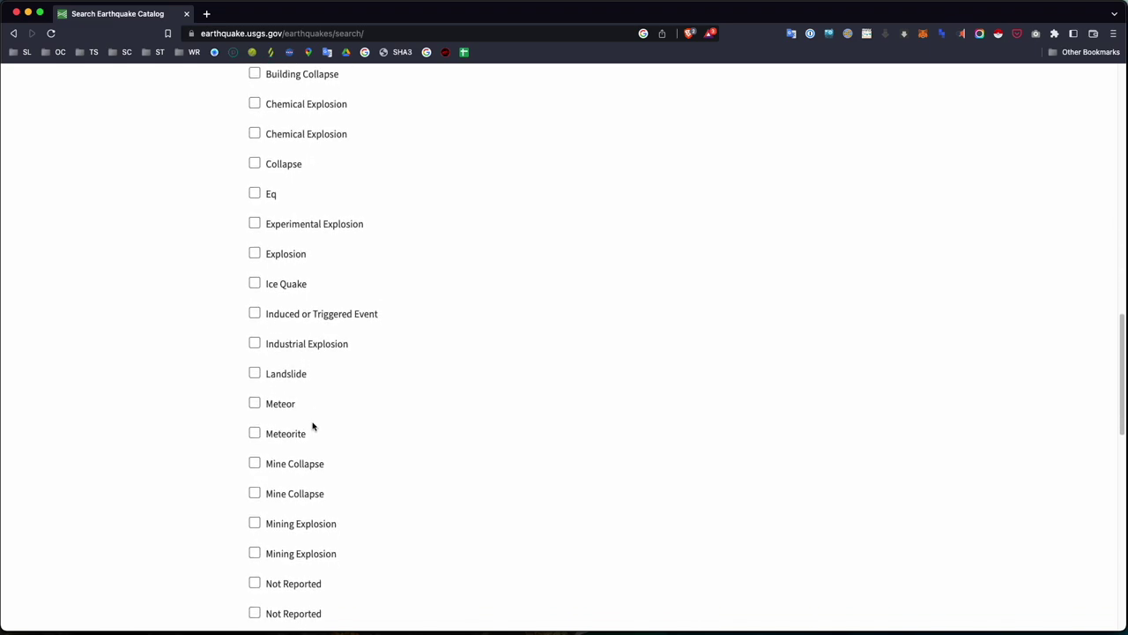
pyautogui.scroll(2, 315, 429)
pyautogui.scroll(5, 314, 426)
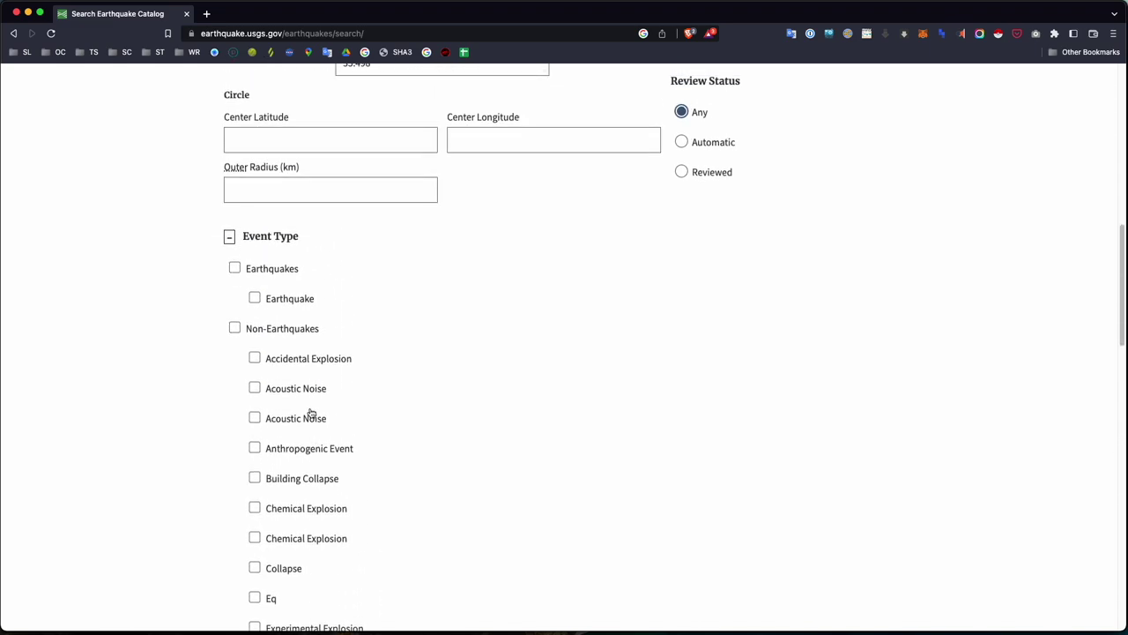
pyautogui.click(229, 237)
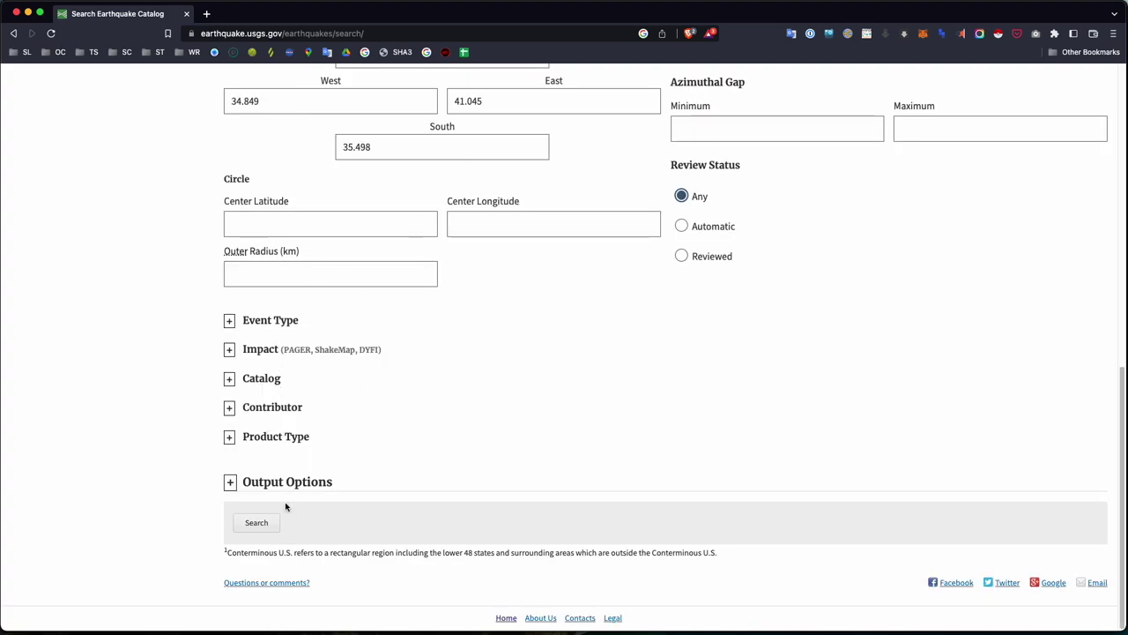
# Step: Expand Output Options, keep Map & List format, and run the search
pyautogui.click(230, 482)
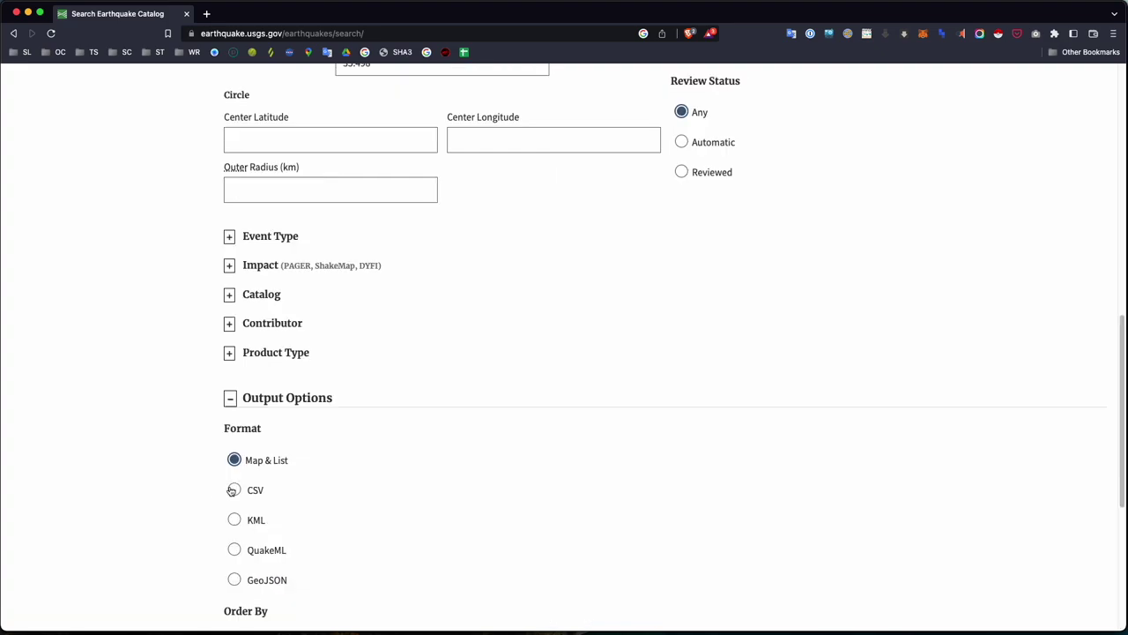
pyautogui.scroll(-2, 255, 467)
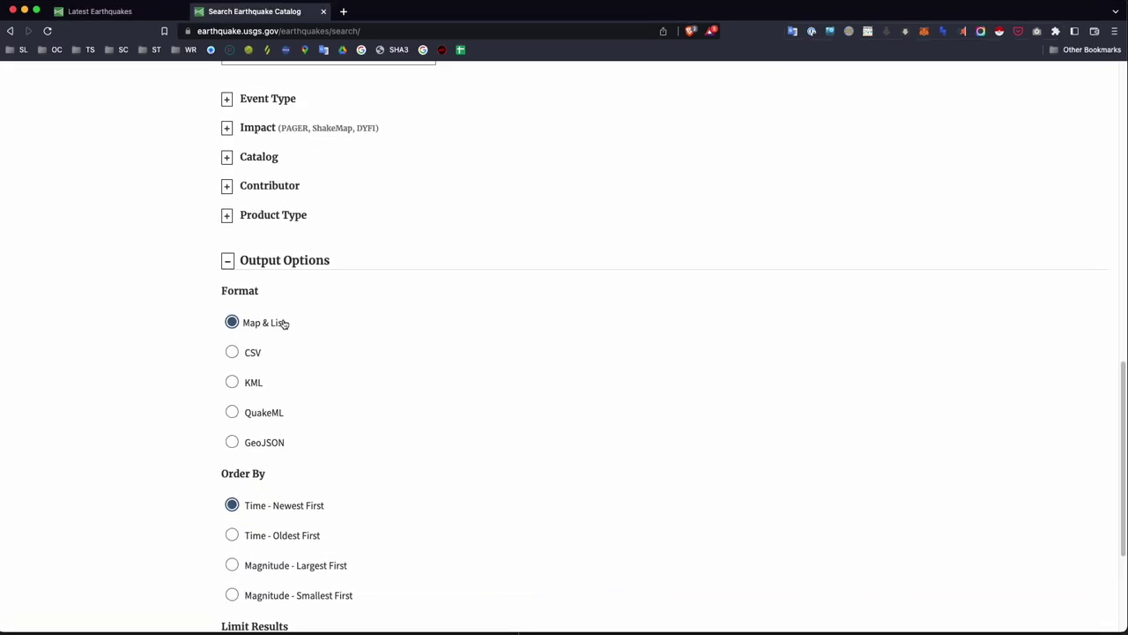
pyautogui.scroll(-2, 446, 335)
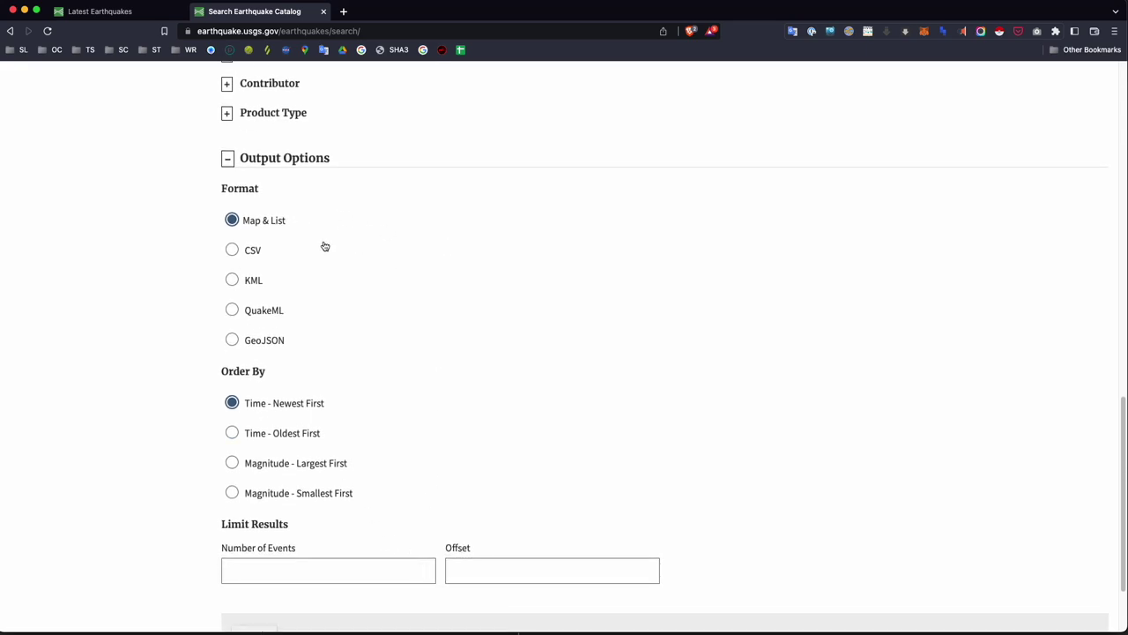
pyautogui.scroll(-2, 317, 264)
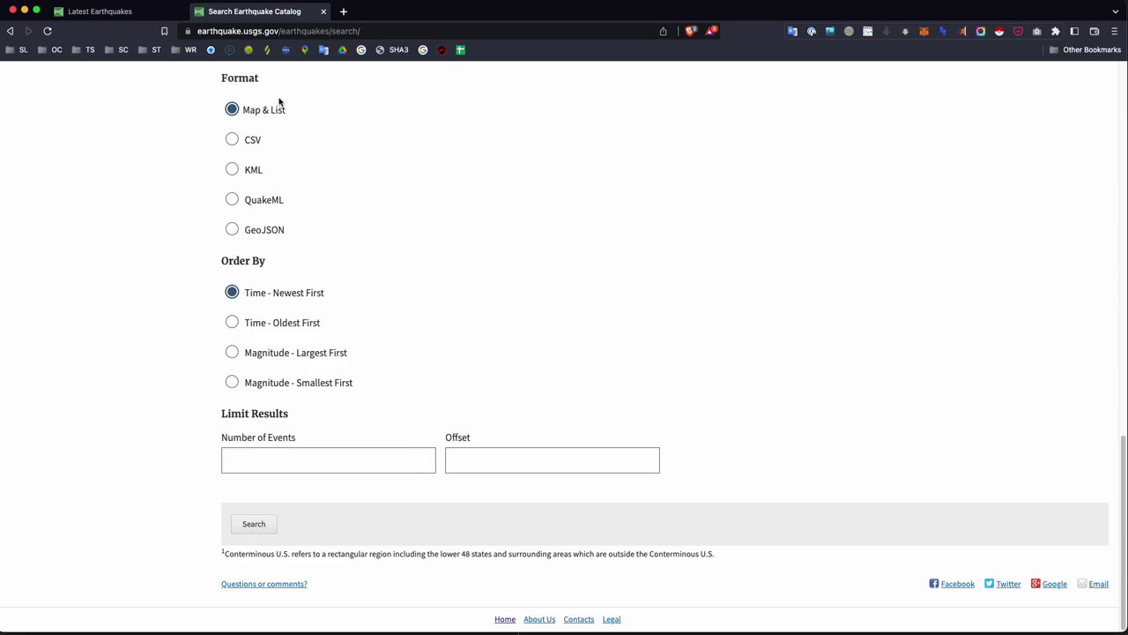
pyautogui.click(243, 525)
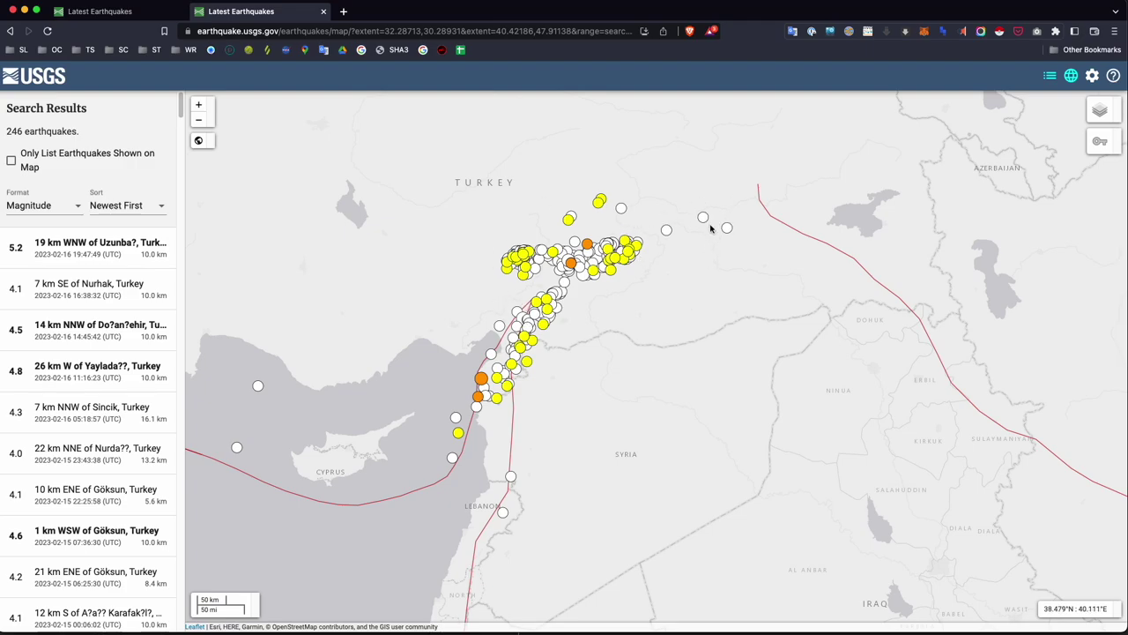
# Step: Overlay Population Density on the results map, trying Satellite before settling on the Grayscale basemap
pyautogui.scroll(-4, 624, 369)
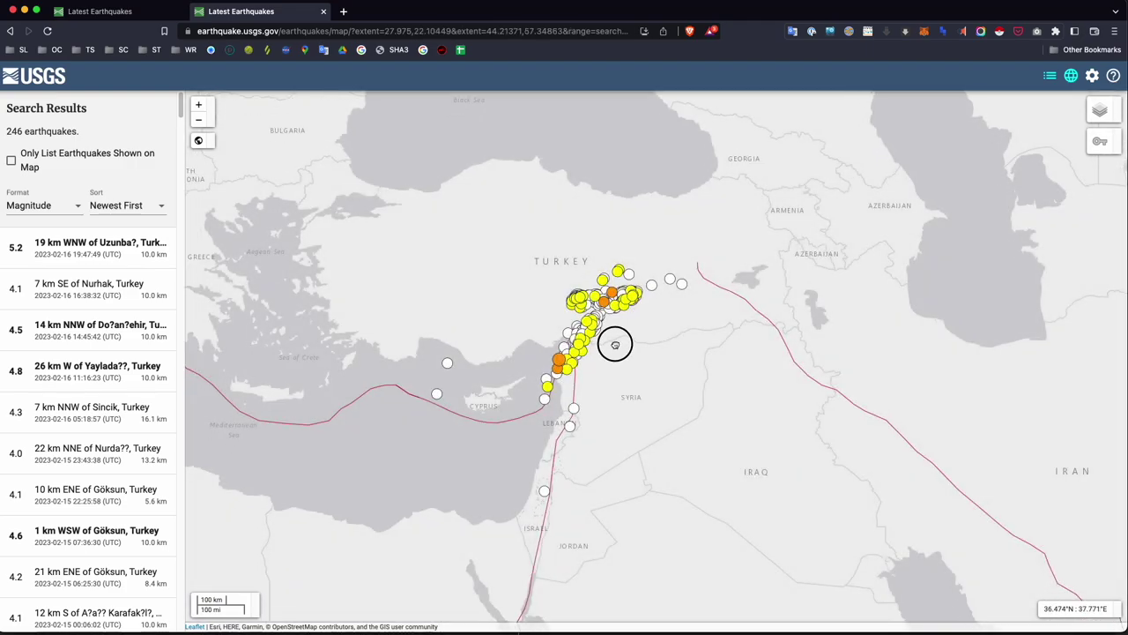
pyautogui.click(1100, 110)
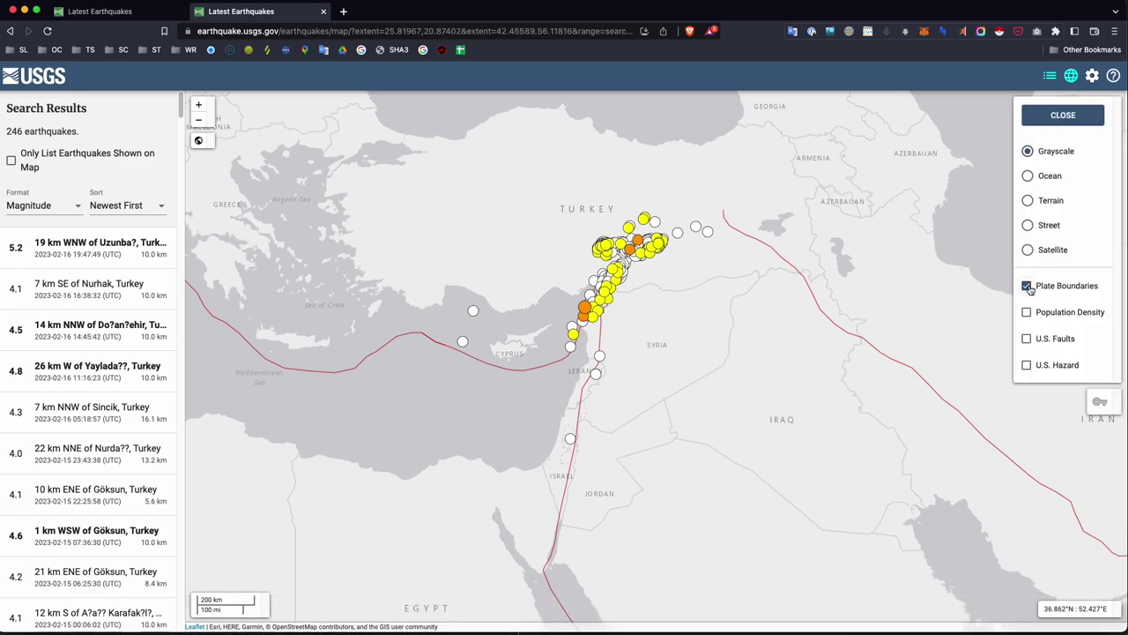
pyautogui.click(1027, 313)
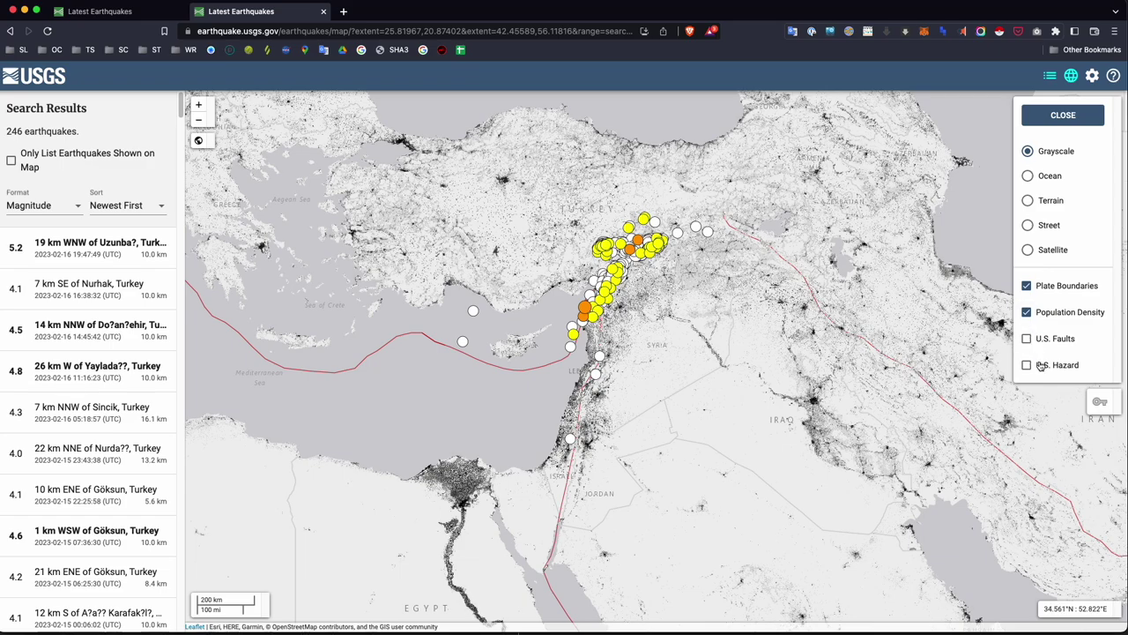
pyautogui.click(1028, 250)
pyautogui.click(1029, 152)
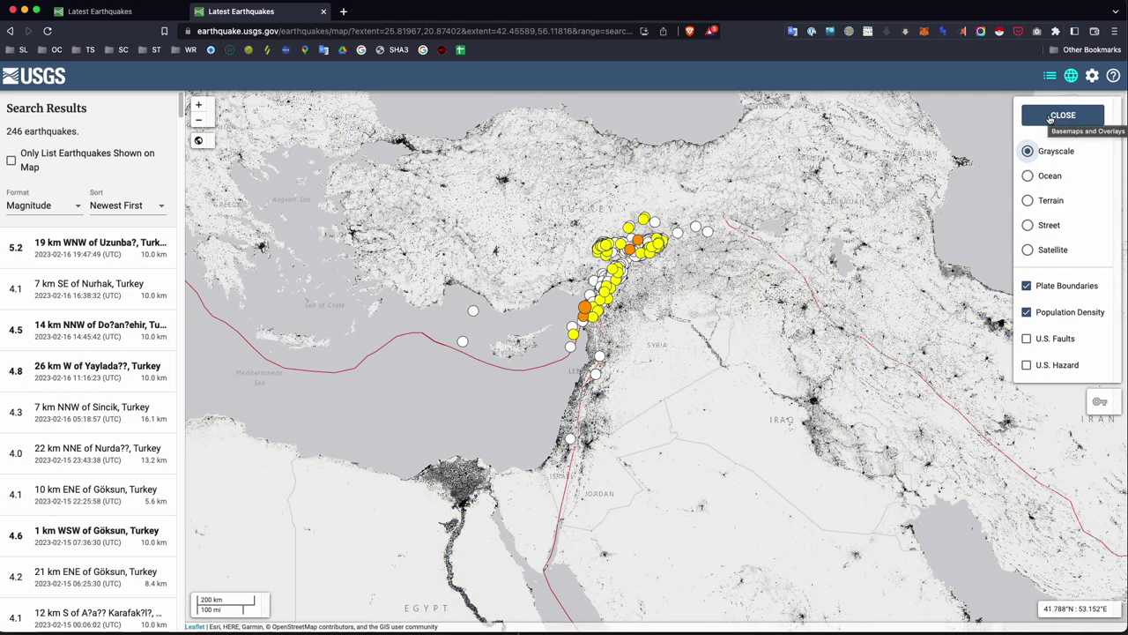
# Step: Close the layers panel and switch to the other Latest Earthquakes tab showing 1933 worldwide quakes
pyautogui.click(1063, 115)
pyautogui.moveTo(740, 232)
pyautogui.mouseDown()
pyautogui.moveTo(750, 220)
pyautogui.moveTo(728, 240)
pyautogui.mouseUp()
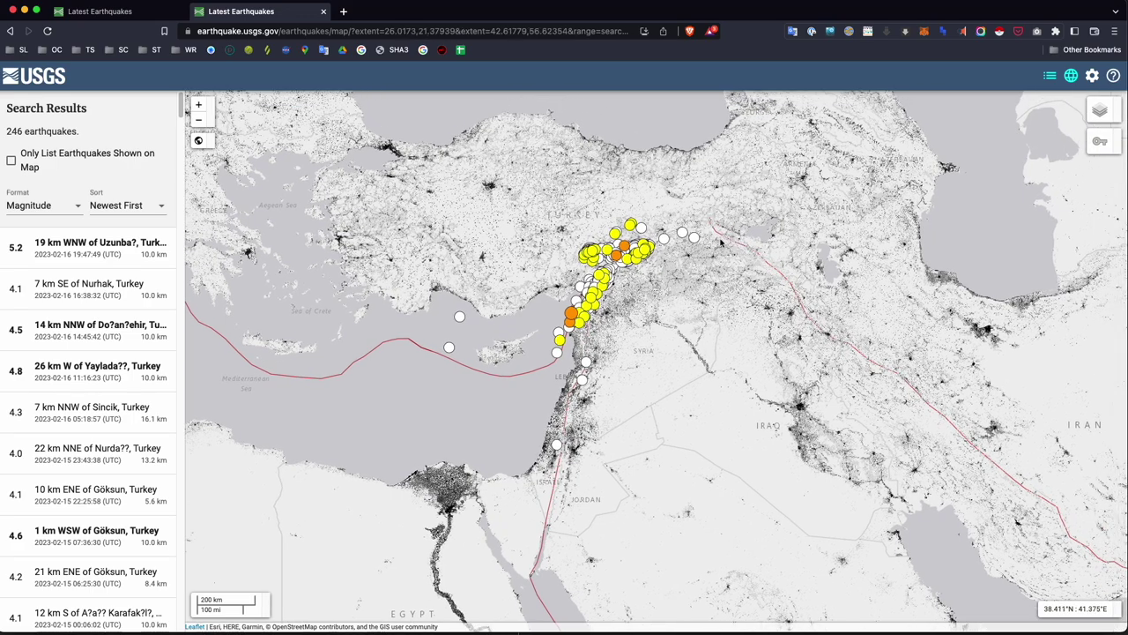
pyautogui.click(1101, 143)
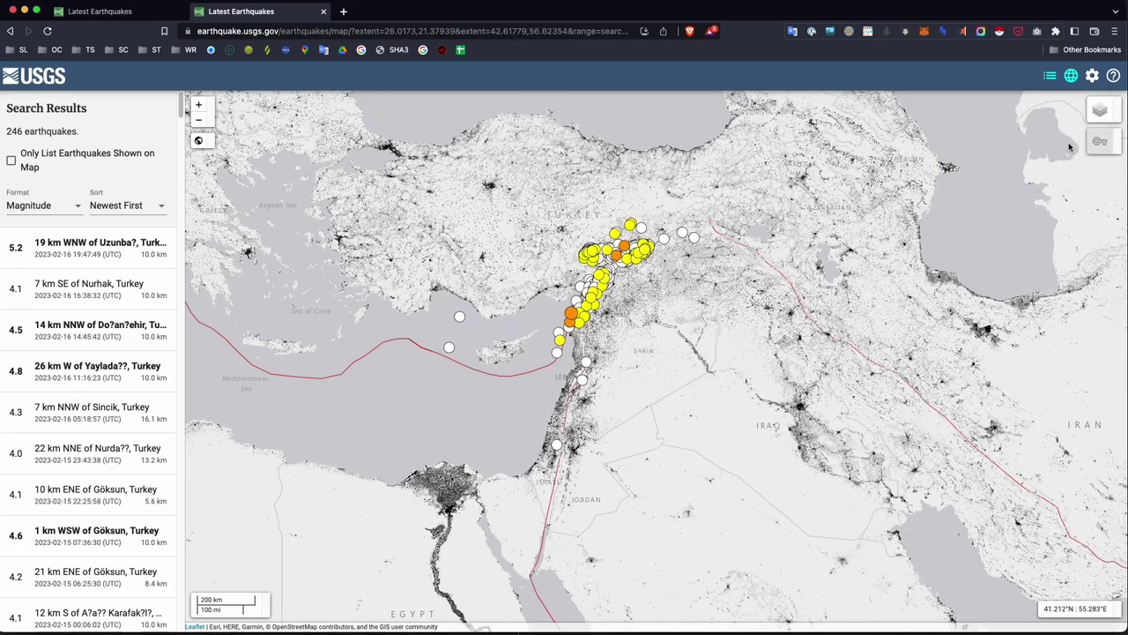
pyautogui.click(141, 13)
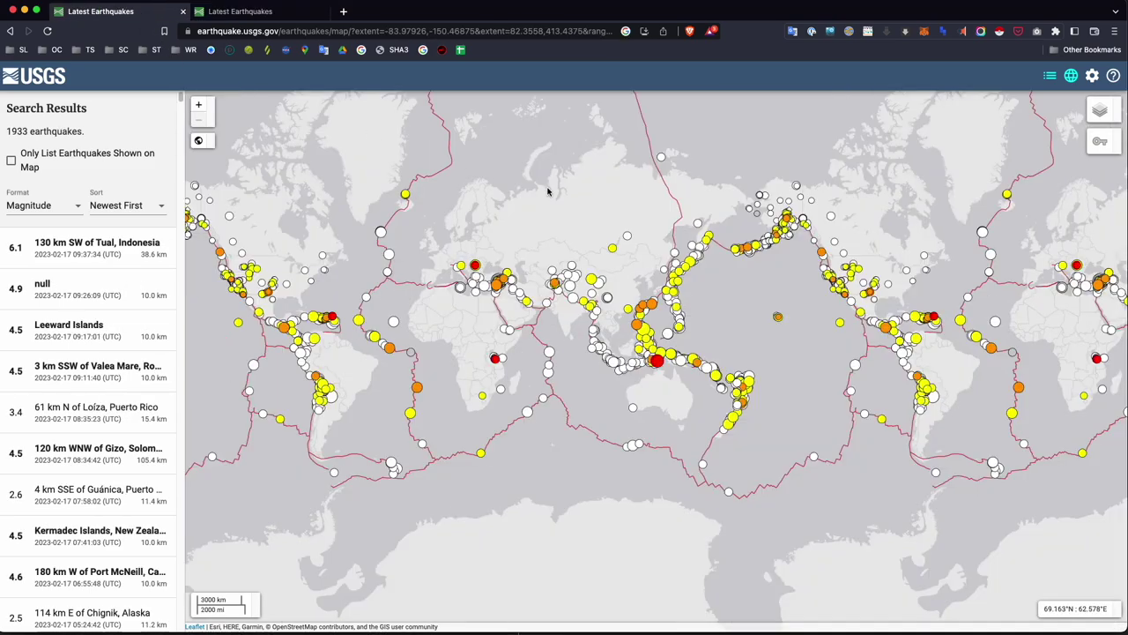
# Step: Pan the worldwide earthquake map from the Middle East across Asia, Africa and the Americas
pyautogui.moveTo(722, 282); pyautogui.dragTo(710, 272)
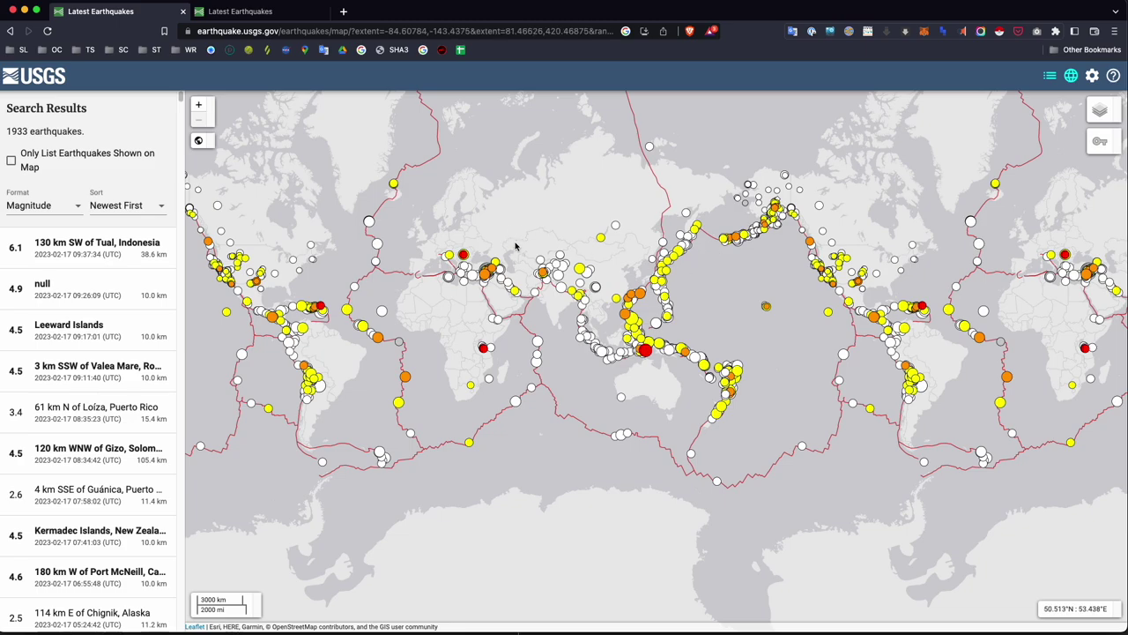
pyautogui.scroll(3, 468, 276)
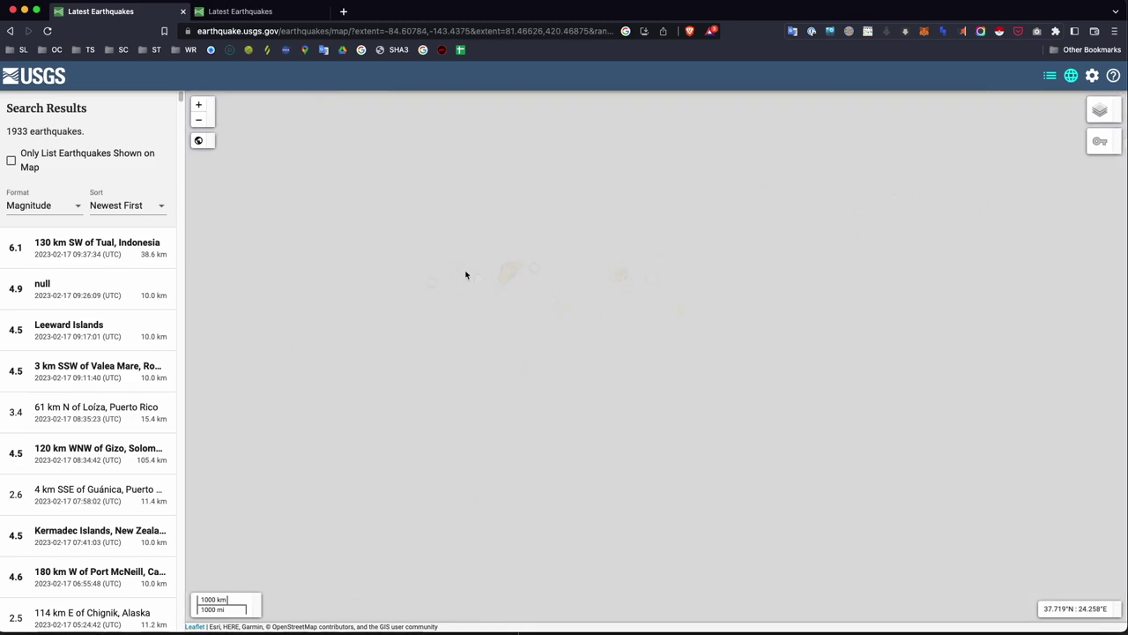
pyautogui.moveTo(594, 266); pyautogui.dragTo(559, 262)
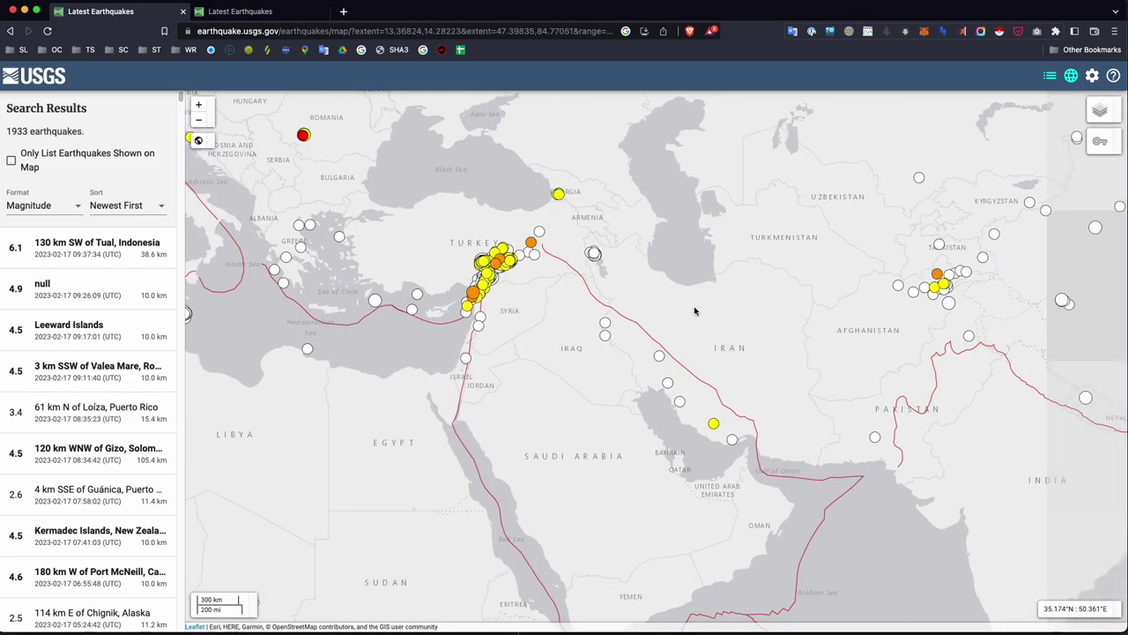
pyautogui.scroll(-3, 695, 311)
pyautogui.moveTo(828, 295); pyautogui.dragTo(793, 298)
pyautogui.moveTo(684, 269); pyautogui.dragTo(771, 261)
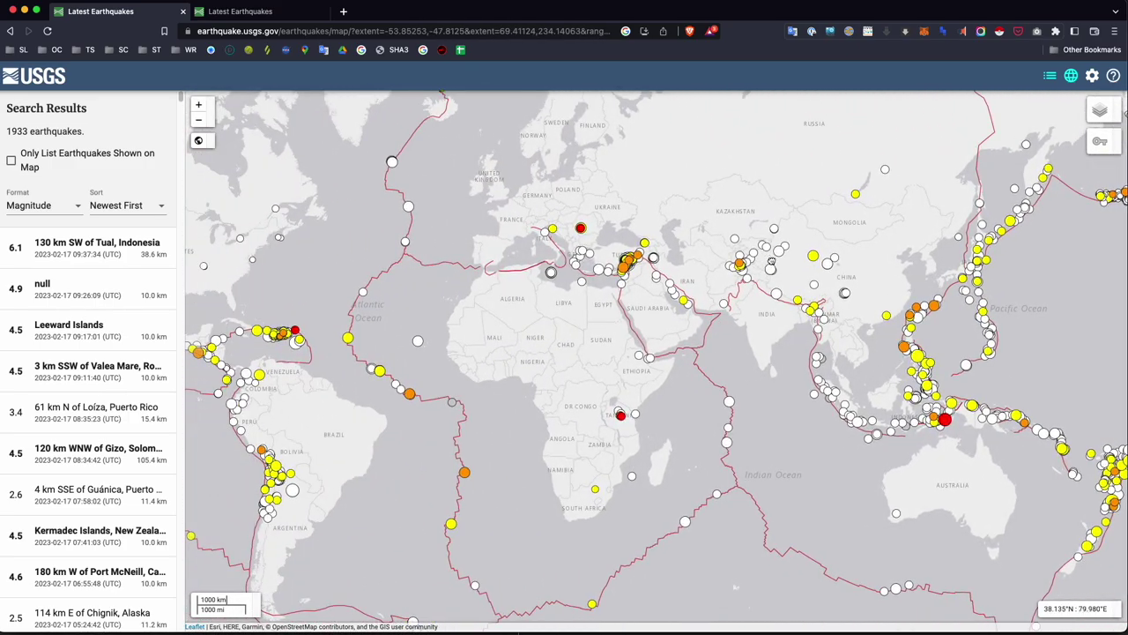
pyautogui.moveTo(599, 255); pyautogui.dragTo(759, 238)
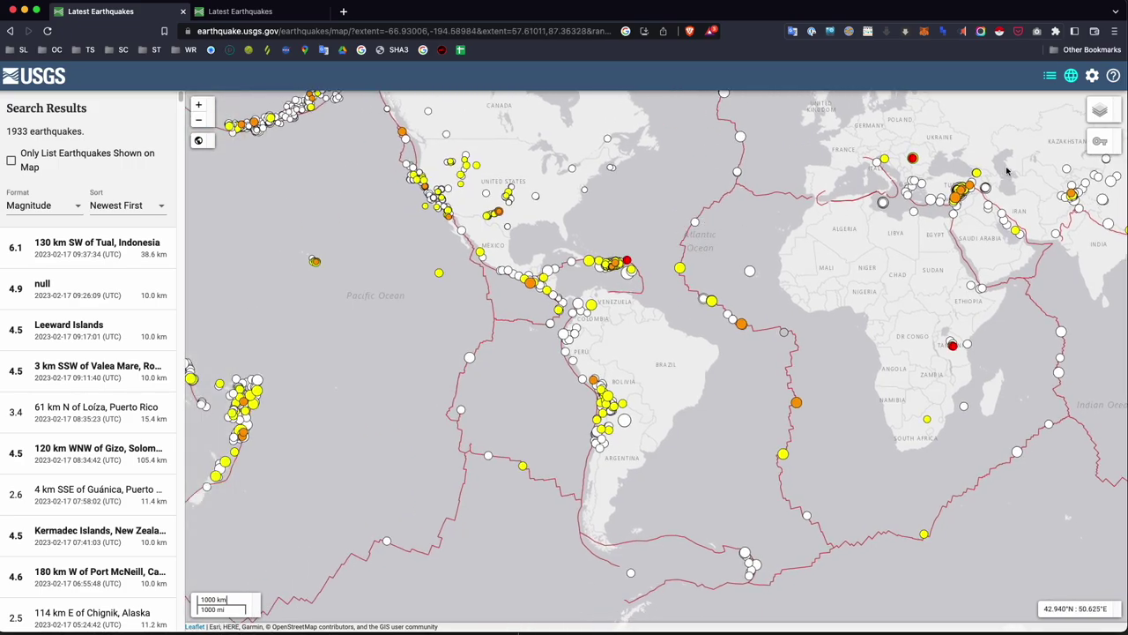
# Step: Overlay Population Density on the world map and centre it on Central America
pyautogui.click(1100, 110)
pyautogui.click(1026, 313)
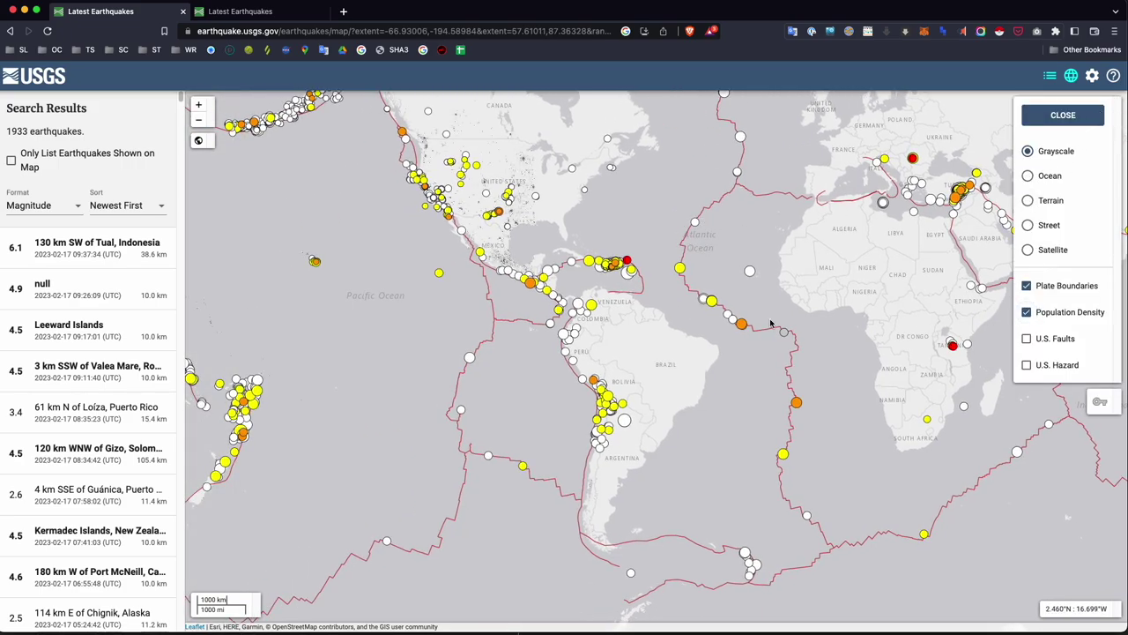
pyautogui.scroll(2, 599, 342)
pyautogui.moveTo(599, 342); pyautogui.dragTo(660, 391)
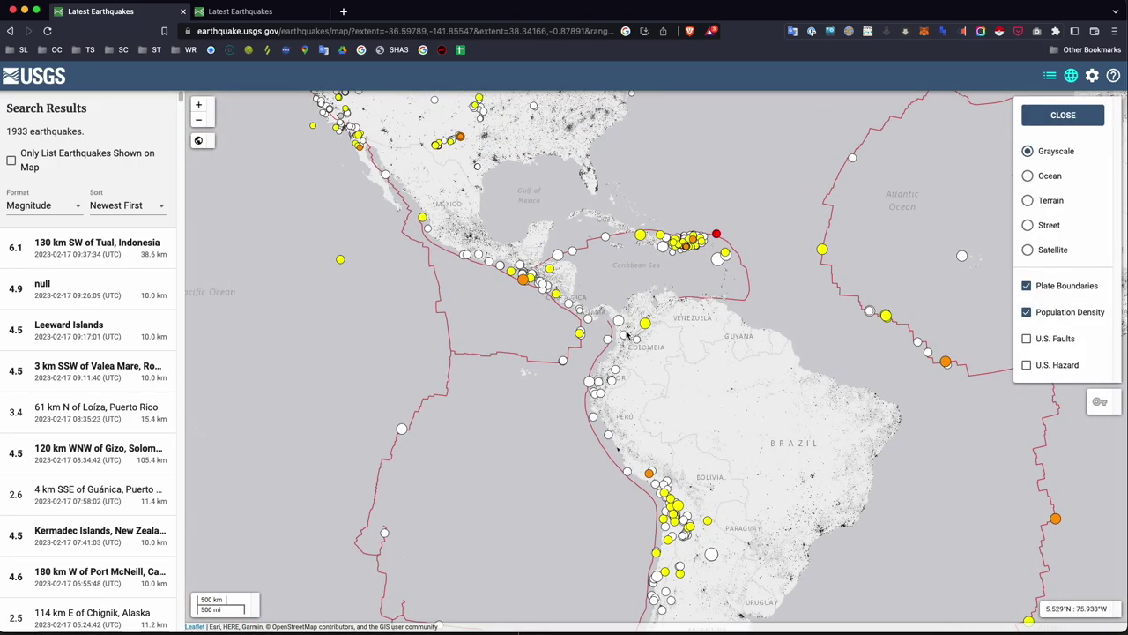
pyautogui.scroll(2, 630, 333)
pyautogui.moveTo(625, 333); pyautogui.dragTo(719, 410)
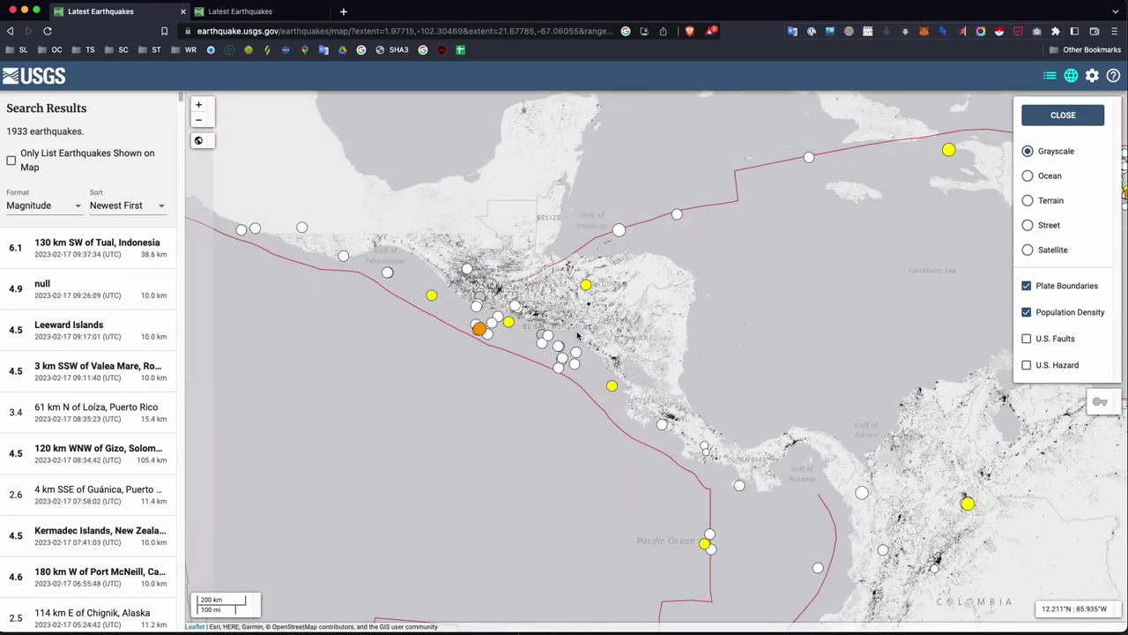
pyautogui.moveTo(574, 330); pyautogui.dragTo(606, 339)
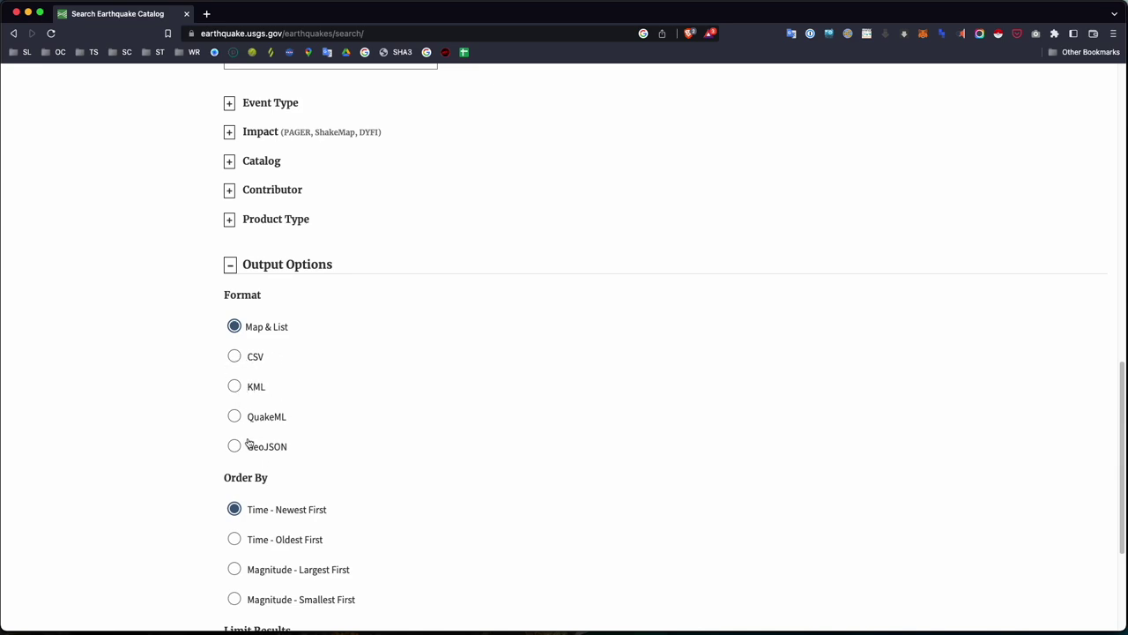
# Step: Export the search as KML ordered Magnitude - Largest First, downloading query (5).kml
pyautogui.click(235, 388)
pyautogui.scroll(-2, 397, 379)
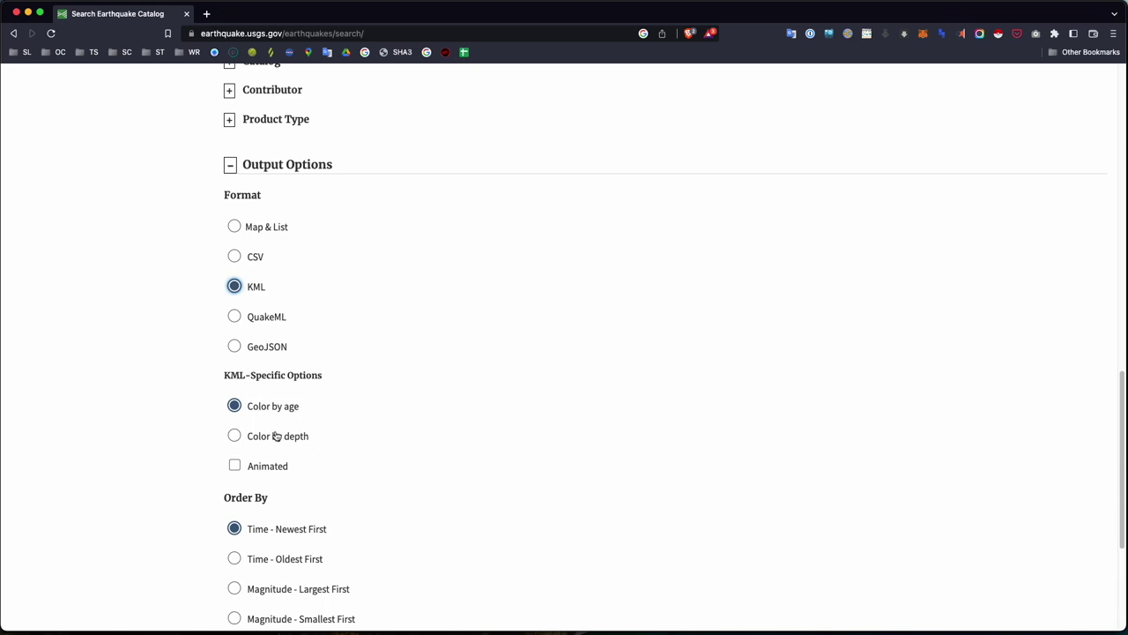
pyautogui.scroll(-5, 276, 436)
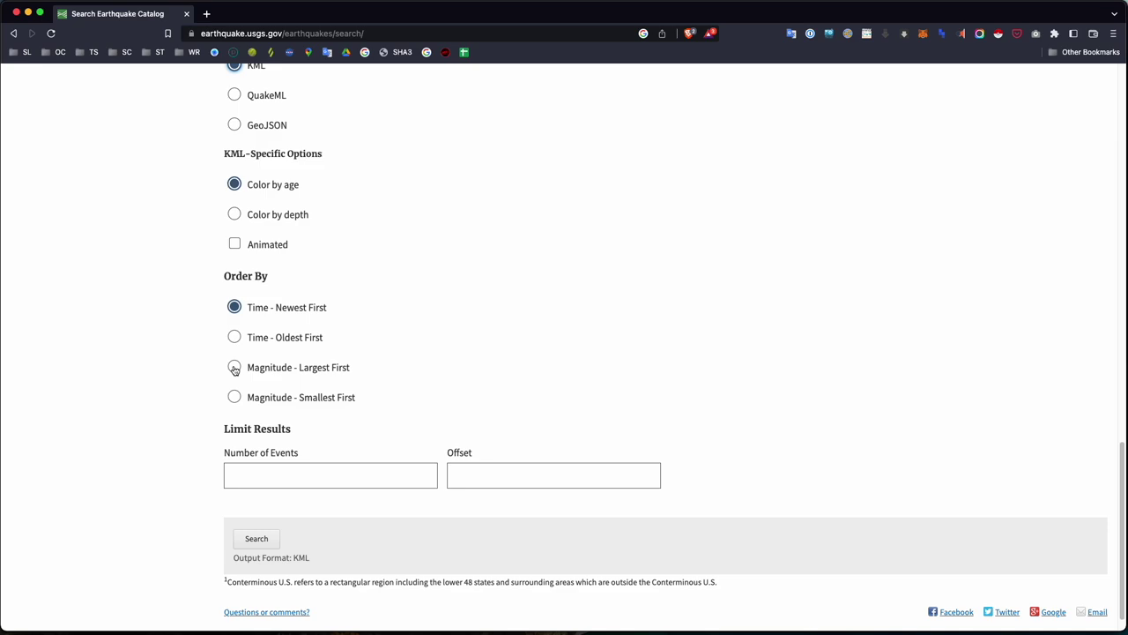
pyautogui.click(231, 370)
pyautogui.scroll(-1, 247, 441)
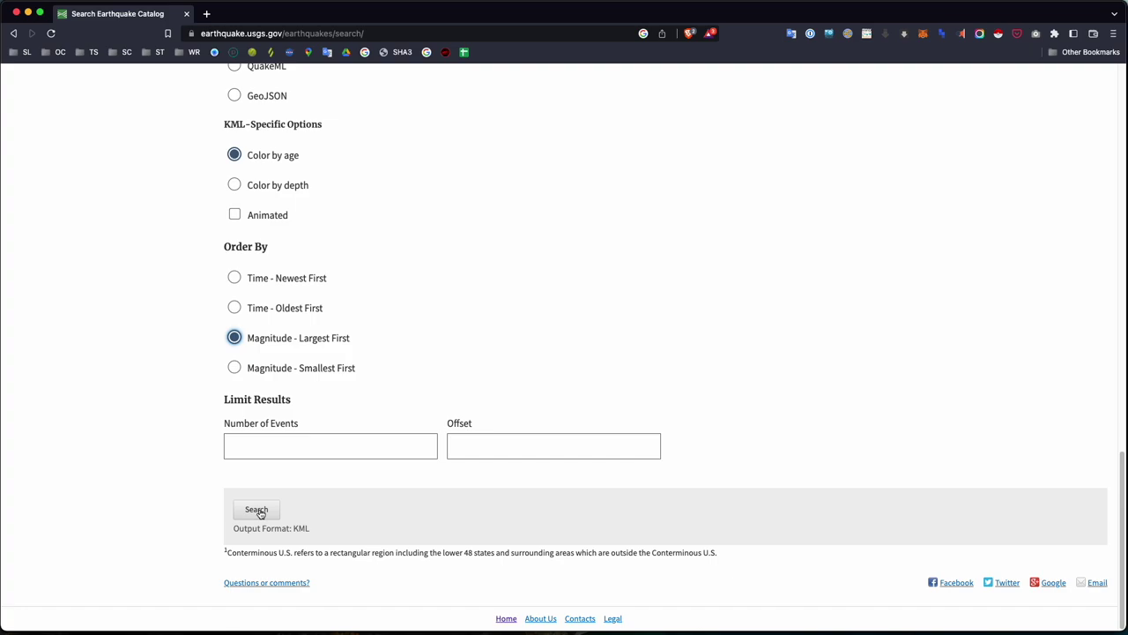
pyautogui.click(258, 511)
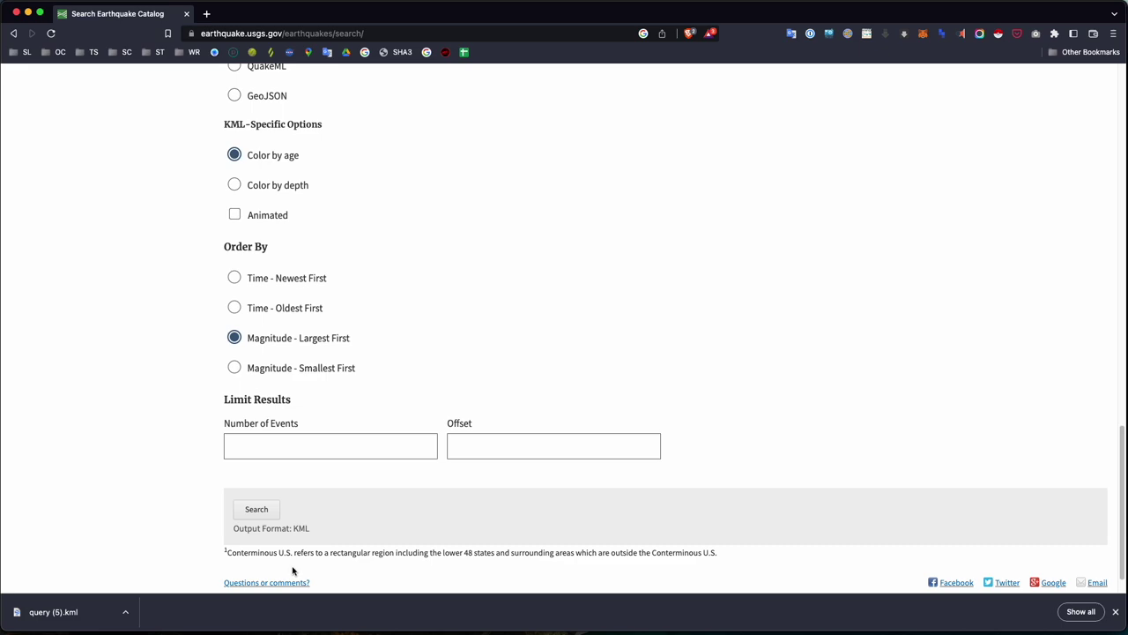
pyautogui.press('super+Tab')
pyautogui.press('super+Tab')
pyautogui.press('super+Tab')
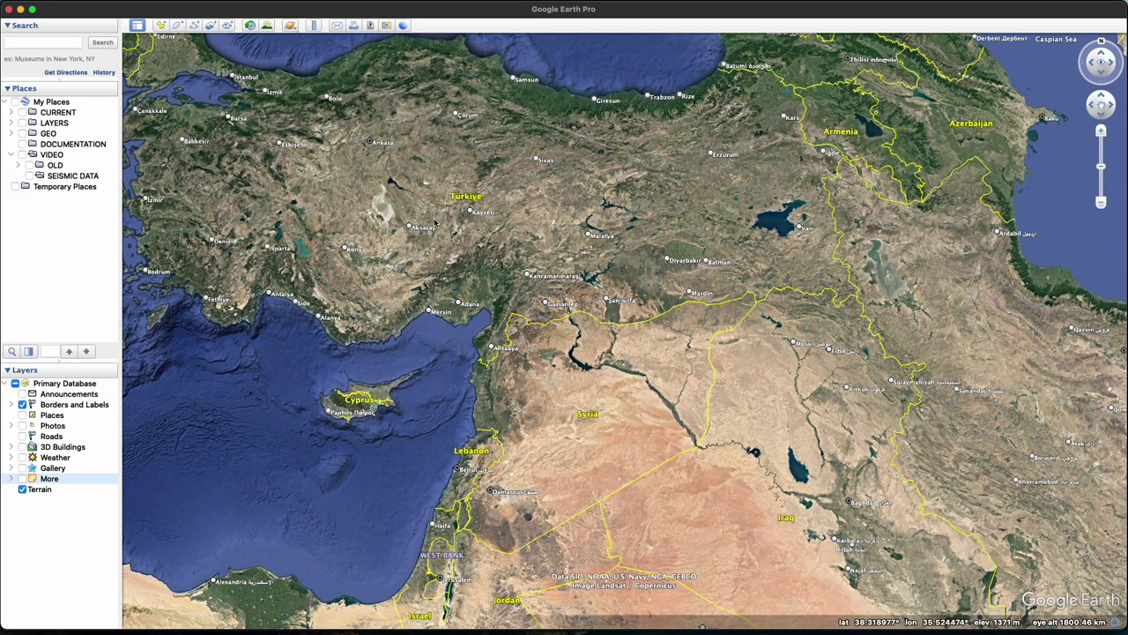
# Step: Drag the downloaded KML from Finder into the SEISMIC DATA folder in Places
pyautogui.press('super+Tab')
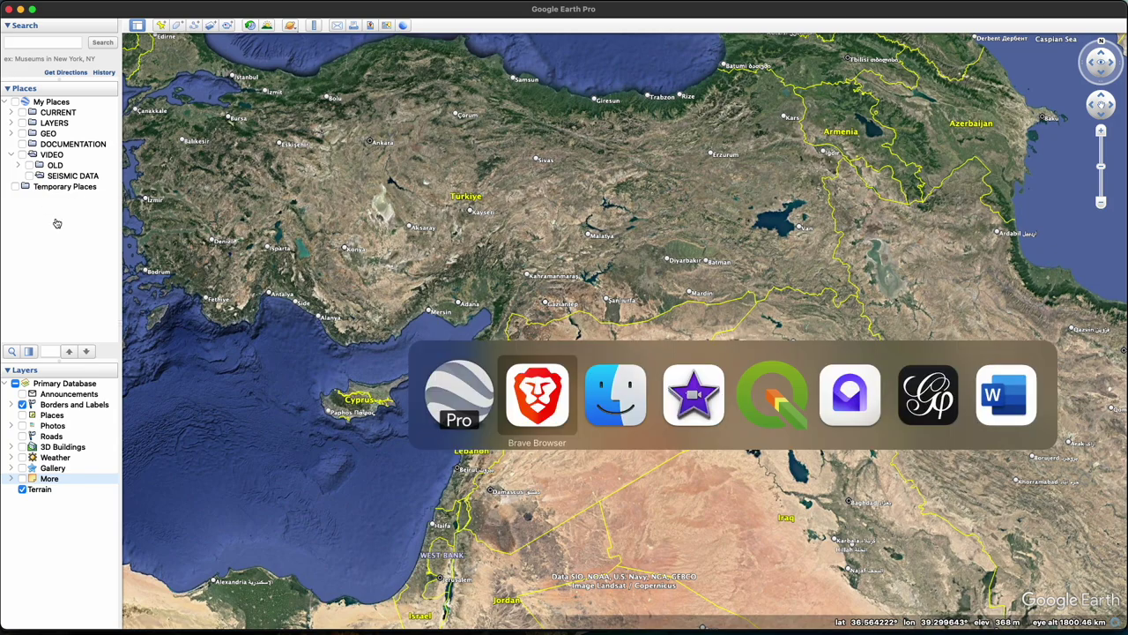
pyautogui.press('super+Tab')
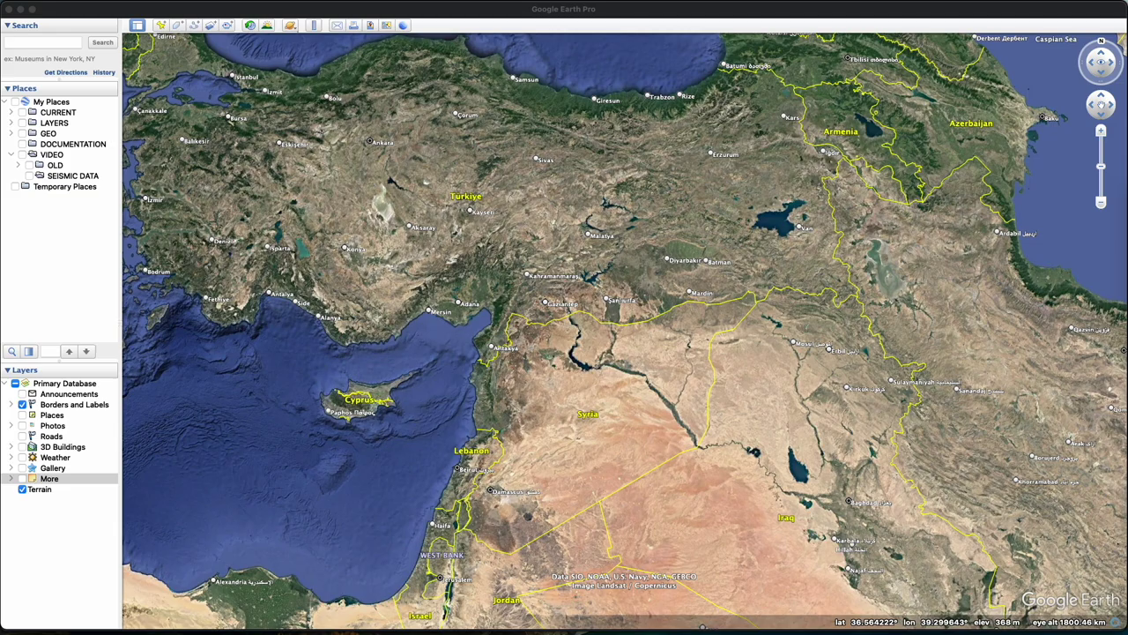
pyautogui.moveTo(659, 221); pyautogui.dragTo(58, 179)
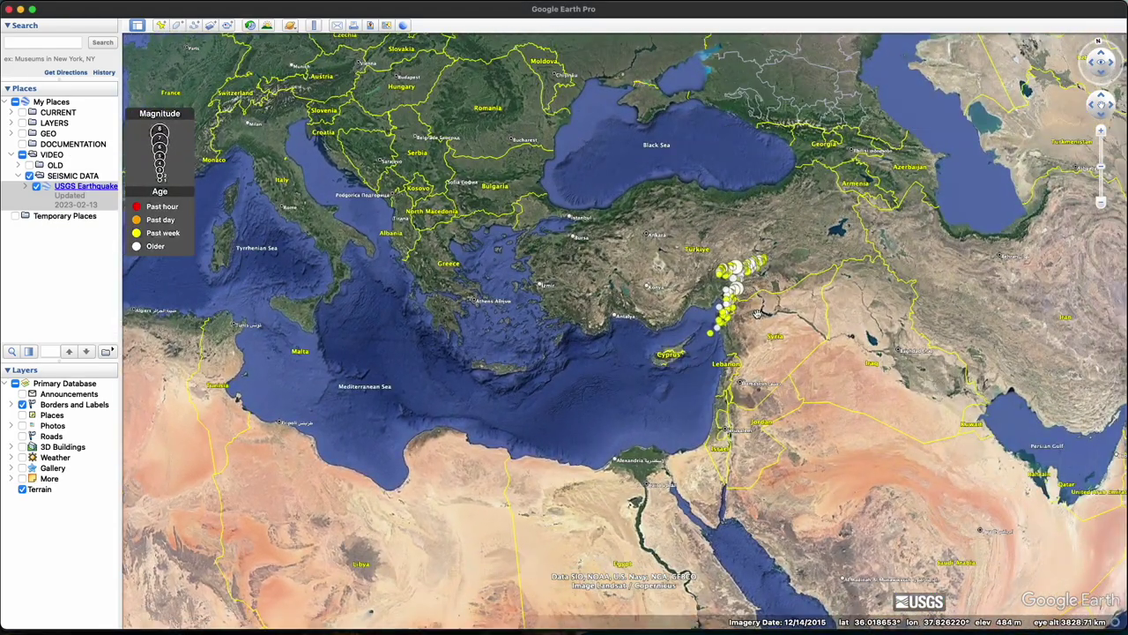
pyautogui.scroll(5, 757, 315)
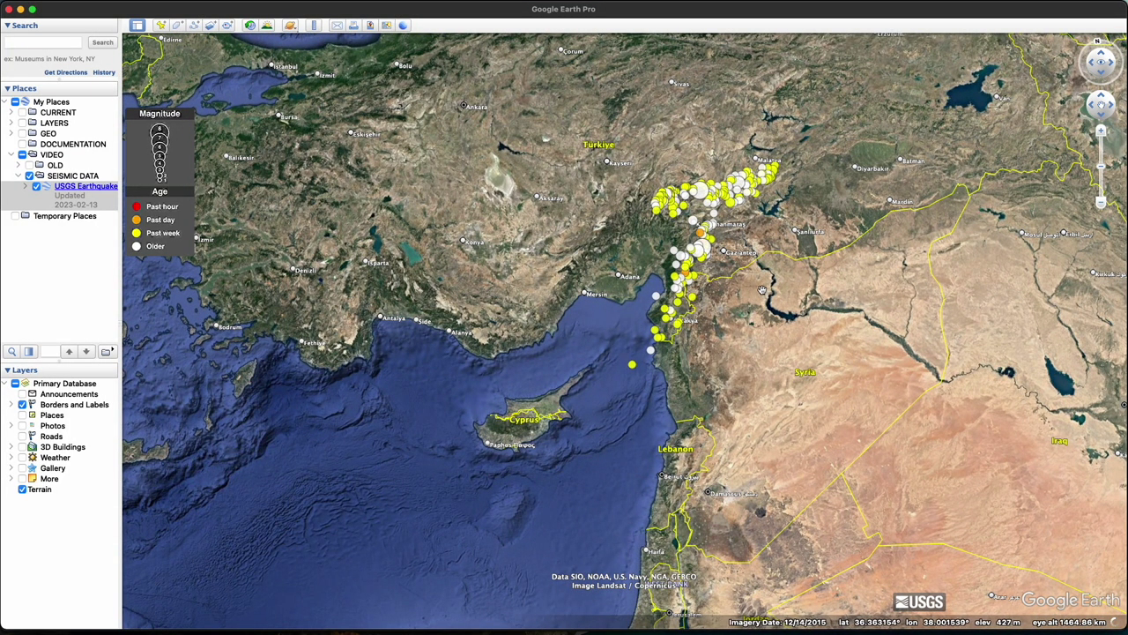
# Step: Zoom and pan the 3D viewer along the northern quake band until the Nurhak–Gölbaşı cluster fills it
pyautogui.scroll(3, 762, 289)
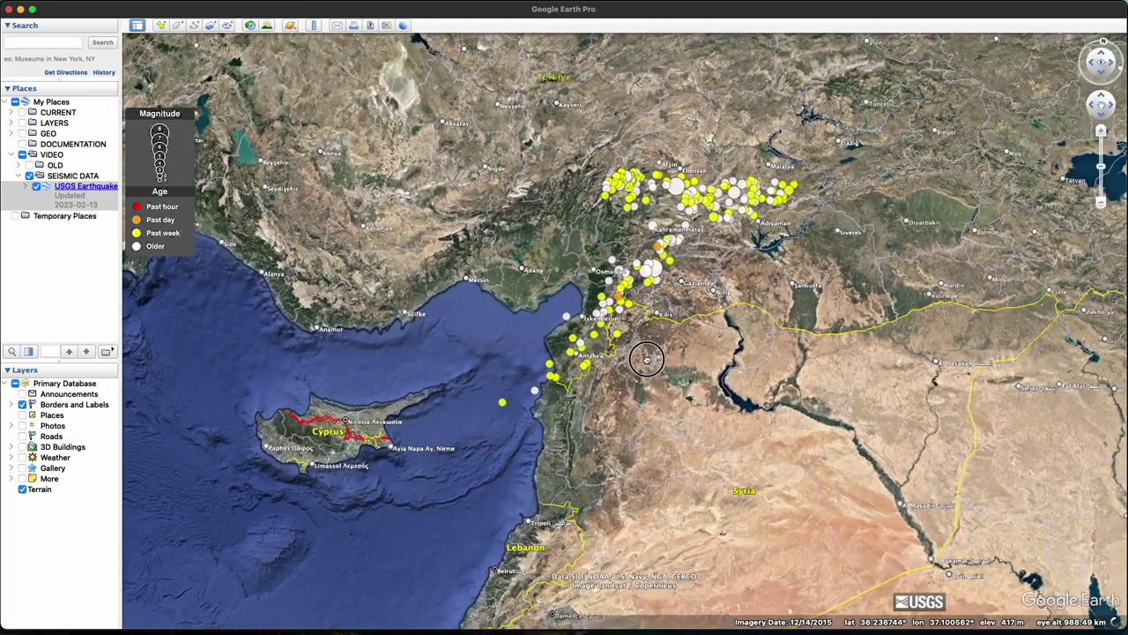
pyautogui.scroll(2, 646, 359)
pyautogui.scroll(3, 686, 312)
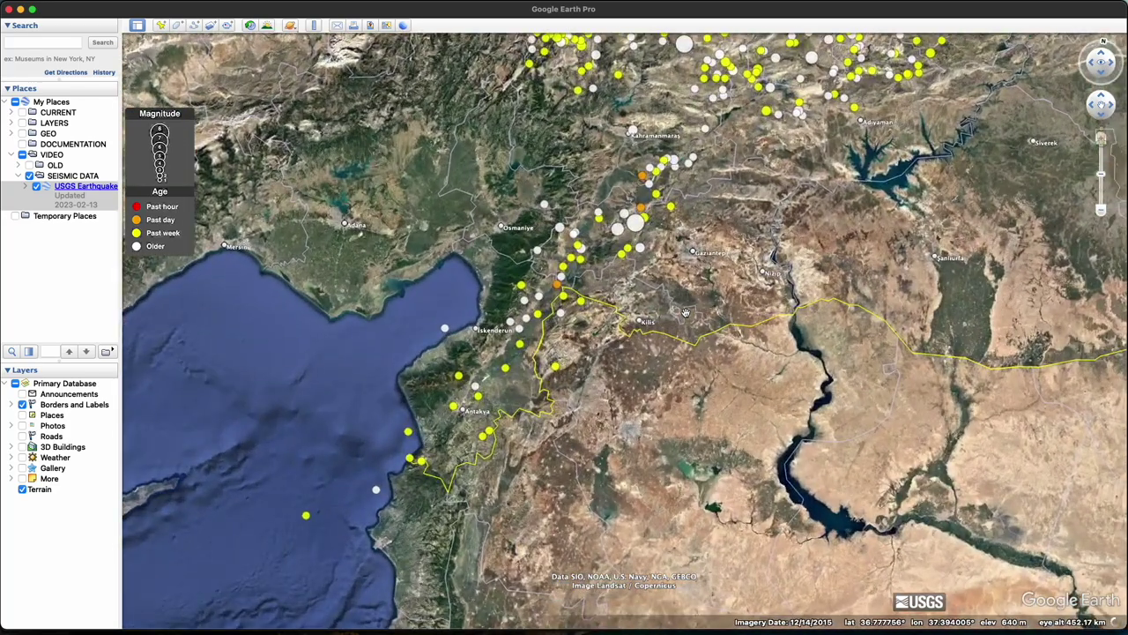
pyautogui.moveTo(686, 312); pyautogui.dragTo(687, 319)
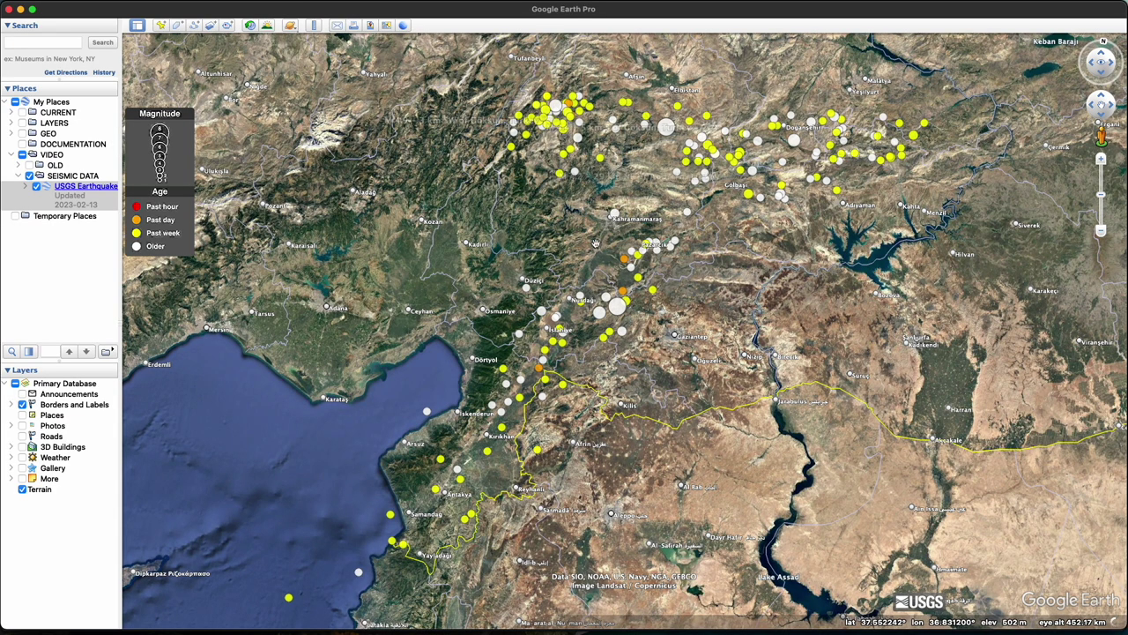
pyautogui.scroll(-3, 715, 315)
pyautogui.moveTo(715, 315); pyautogui.dragTo(676, 325)
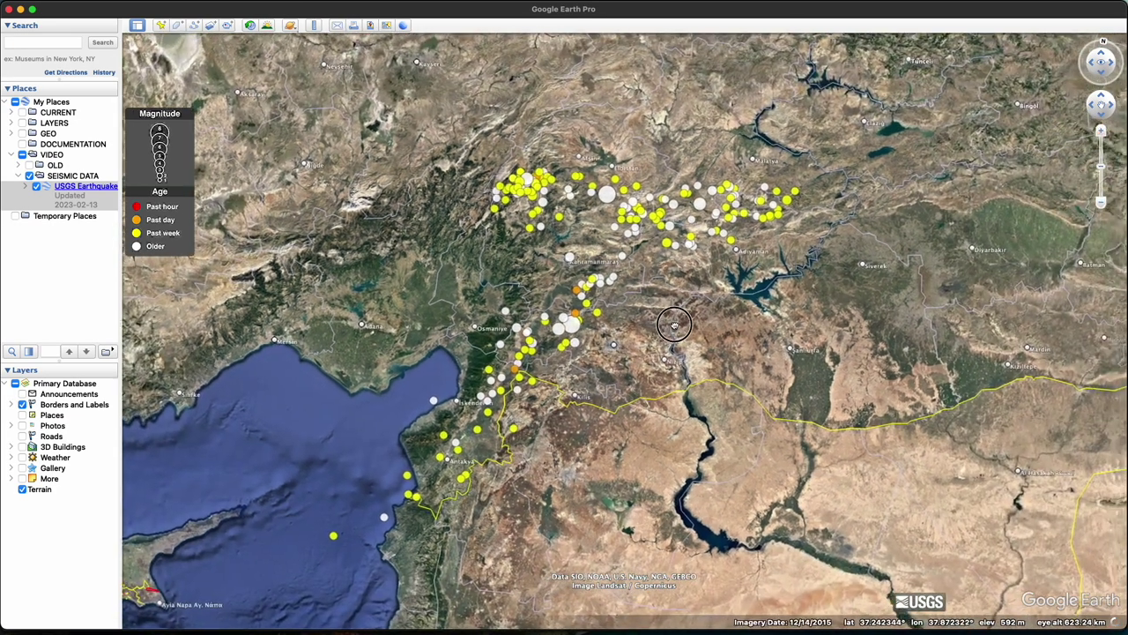
pyautogui.scroll(5, 626, 217)
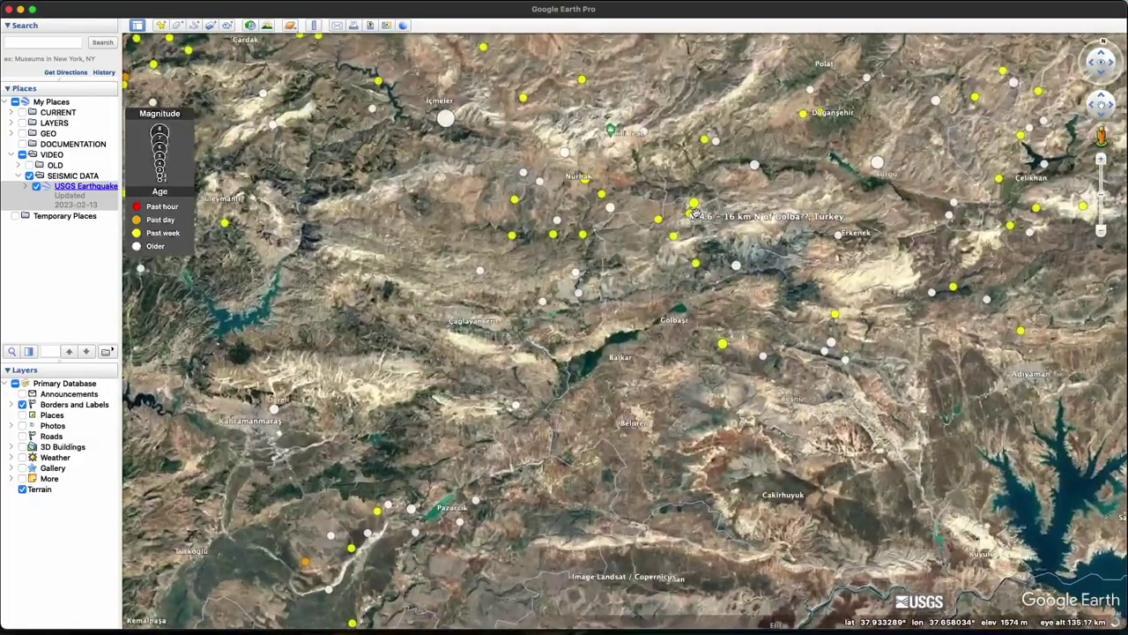
pyautogui.moveTo(695, 211); pyautogui.dragTo(795, 212)
pyautogui.scroll(3, 795, 211)
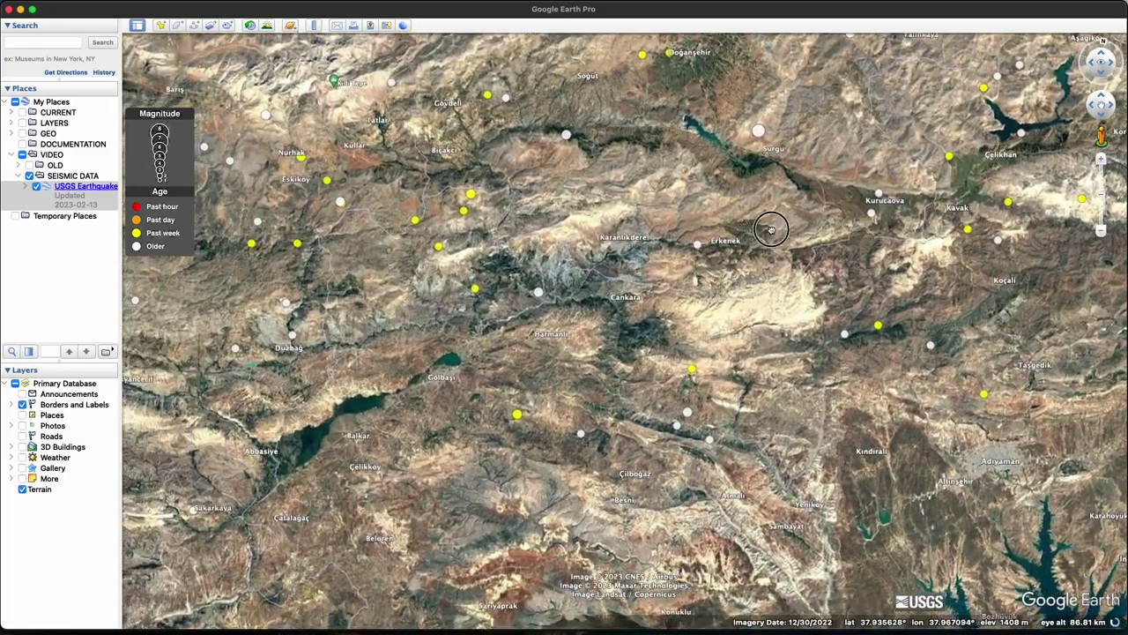
pyautogui.moveTo(770, 229); pyautogui.dragTo(716, 198)
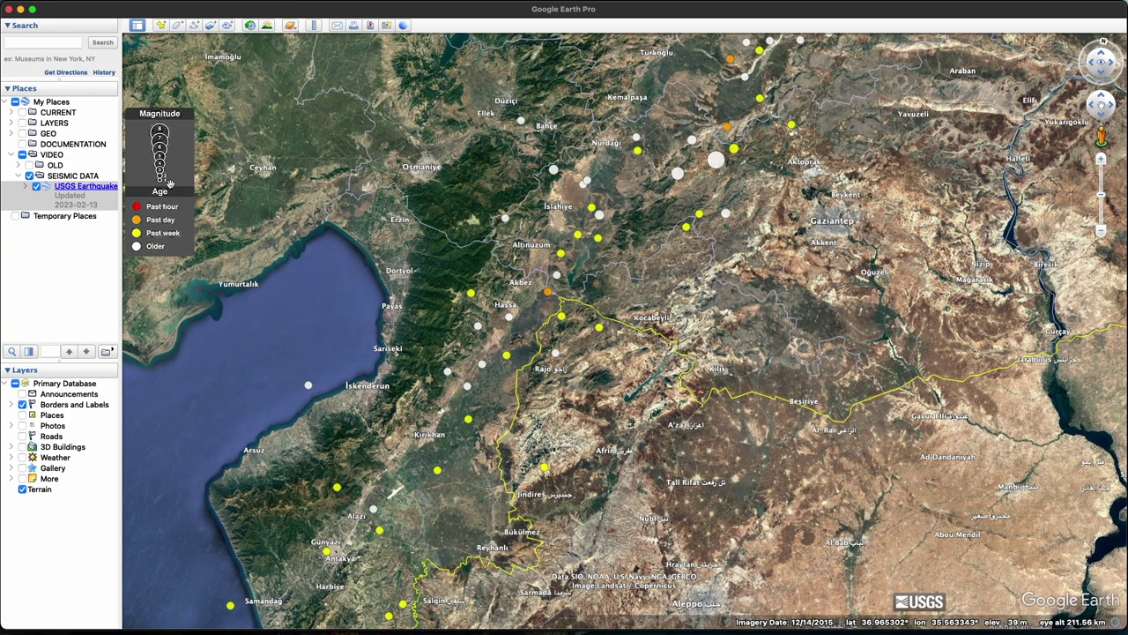
# Step: Pan and zoom the globe to frame the Gaziantep quakes, Aleppo and the Syrian border
pyautogui.press('Right')
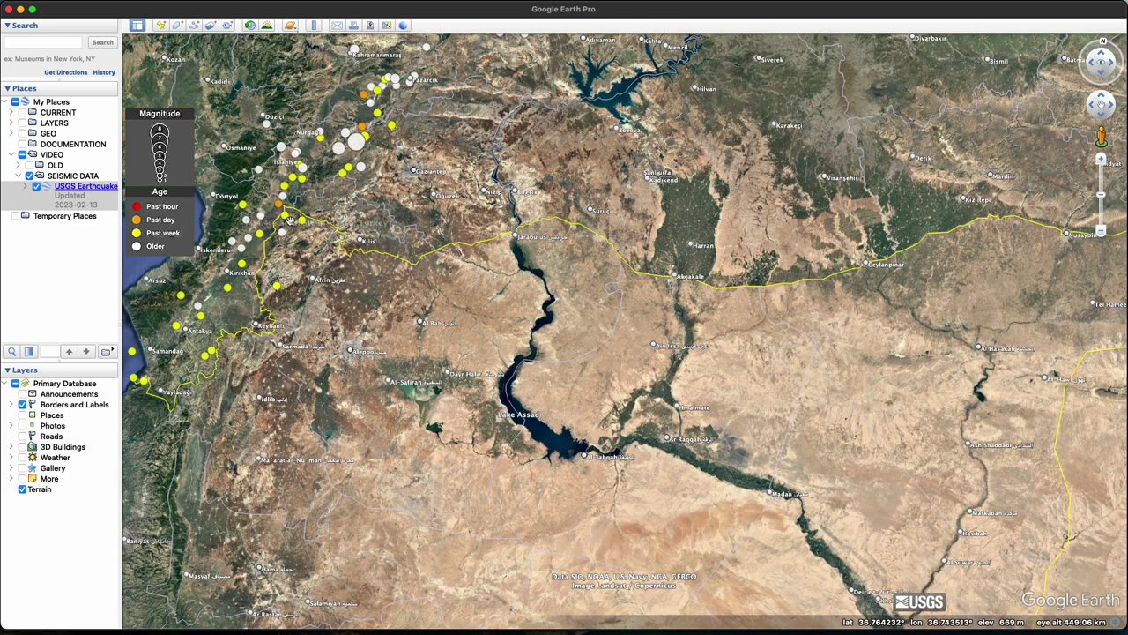
pyautogui.press('Up')
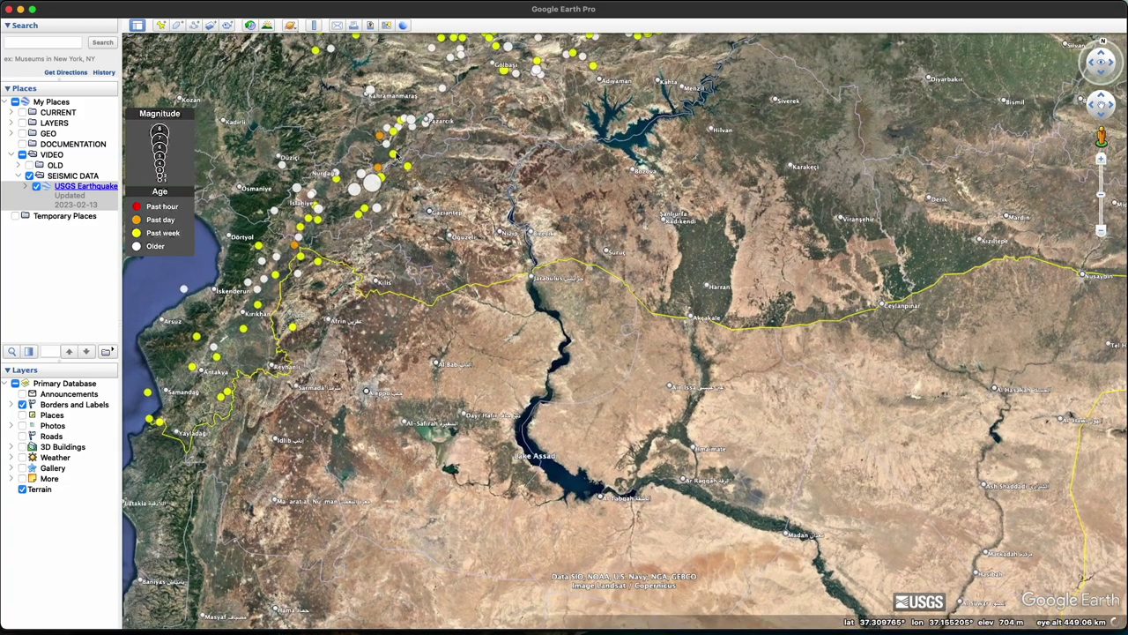
pyautogui.scroll(3, 395, 155)
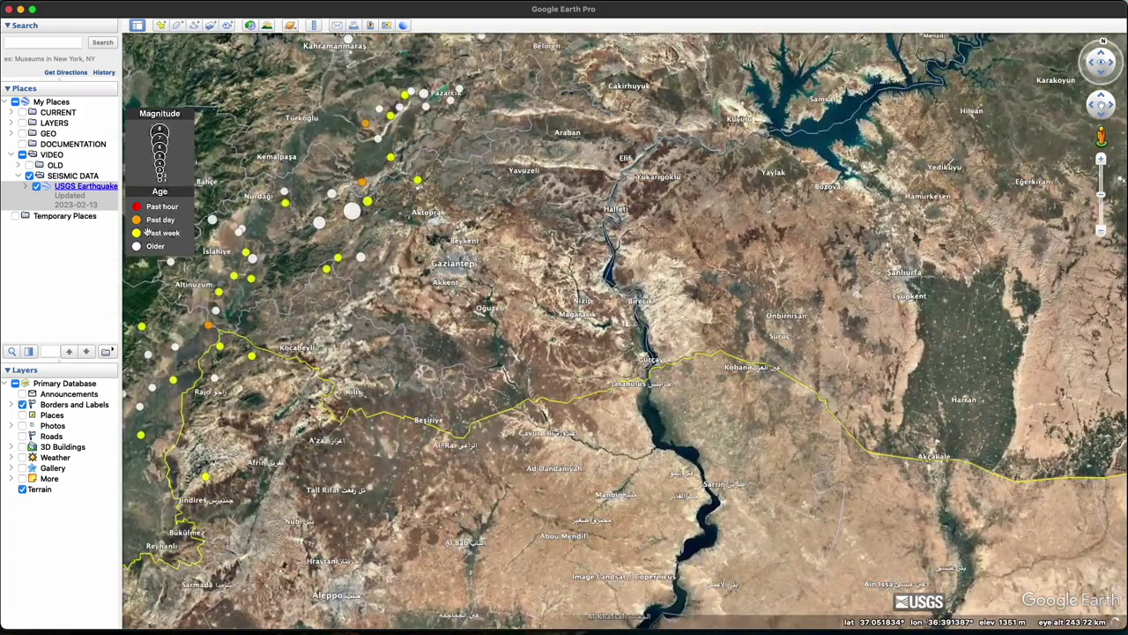
pyautogui.moveTo(286, 252); pyautogui.dragTo(338, 243)
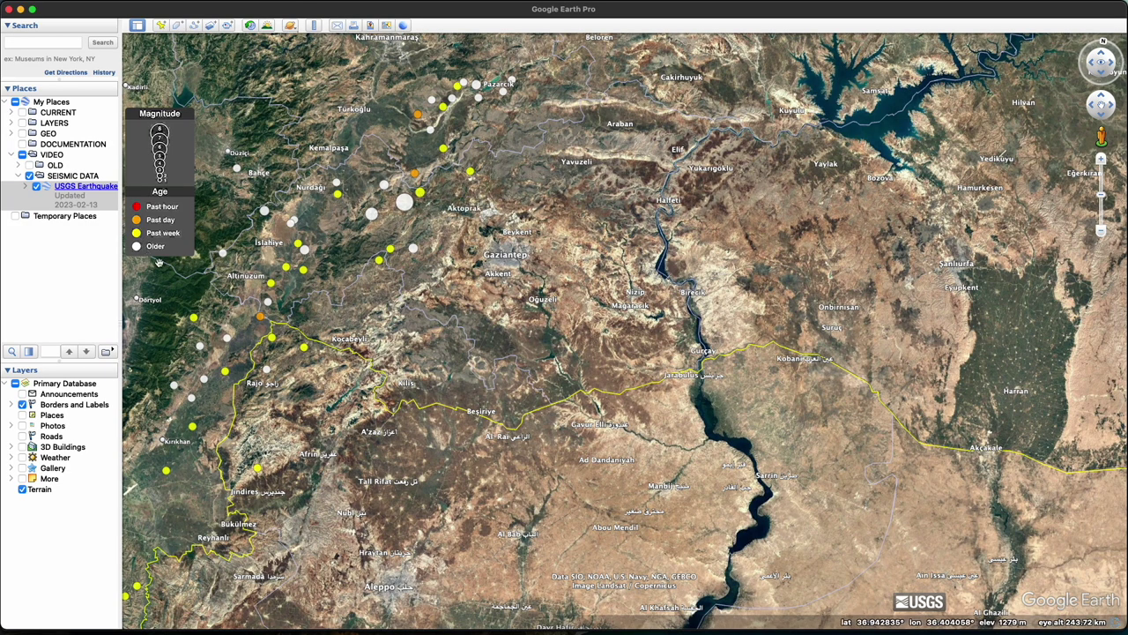
pyautogui.scroll(2, 146, 233)
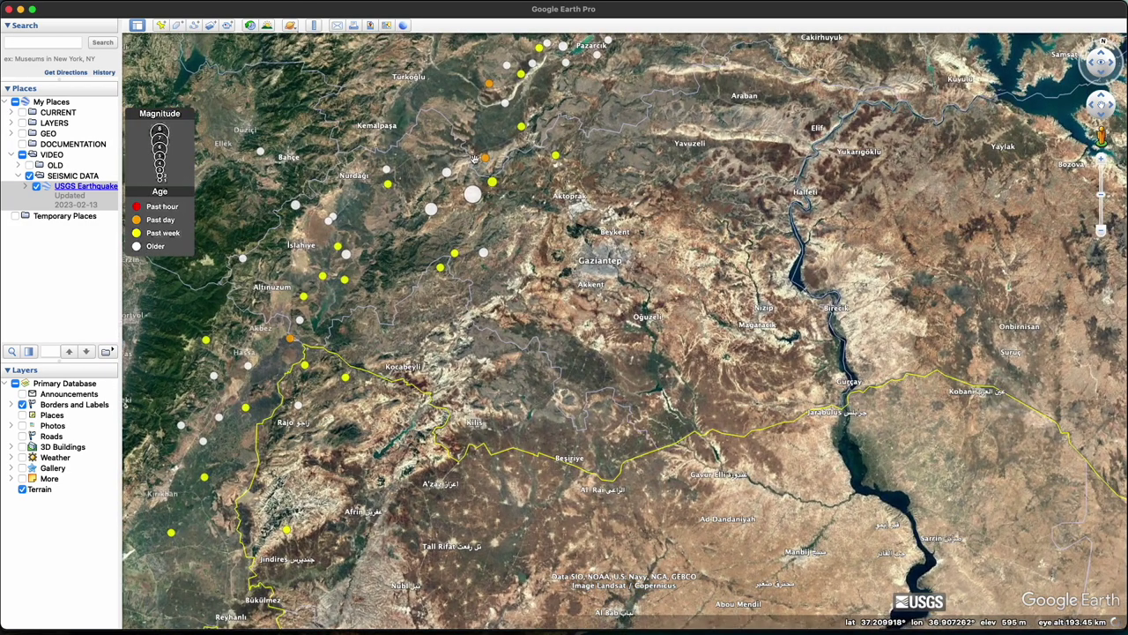
pyautogui.moveTo(148, 157); pyautogui.dragTo(582, 184)
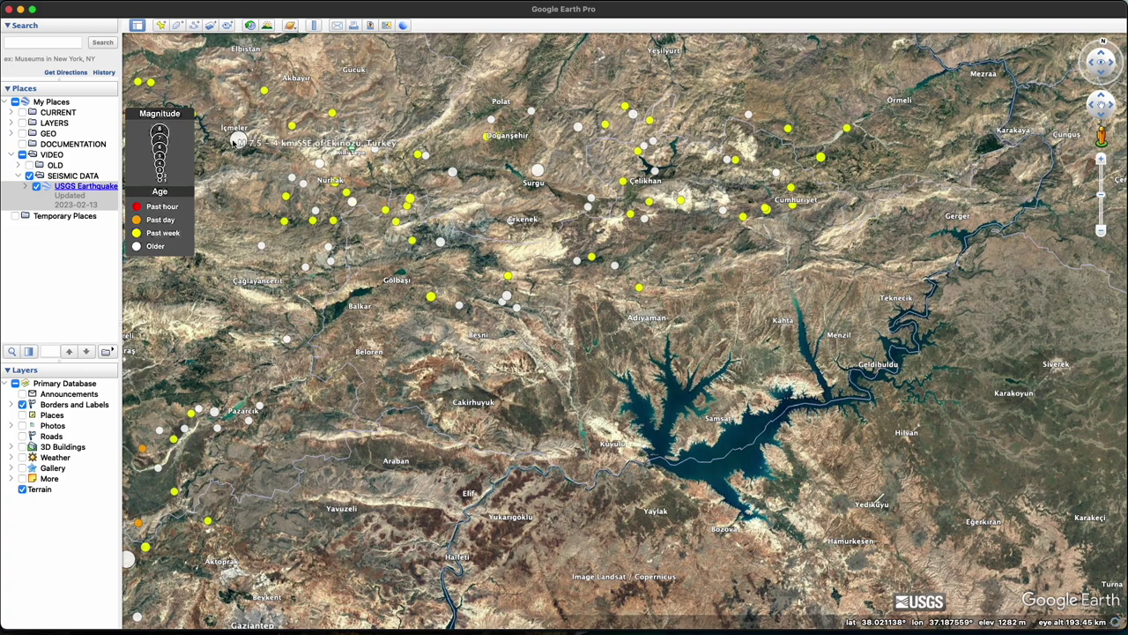
# Step: Pan over the quakes near Kahramanmaraş and Pazarcık, the northern band and the Göksun cluster
pyautogui.moveTo(234, 141); pyautogui.dragTo(511, 100)
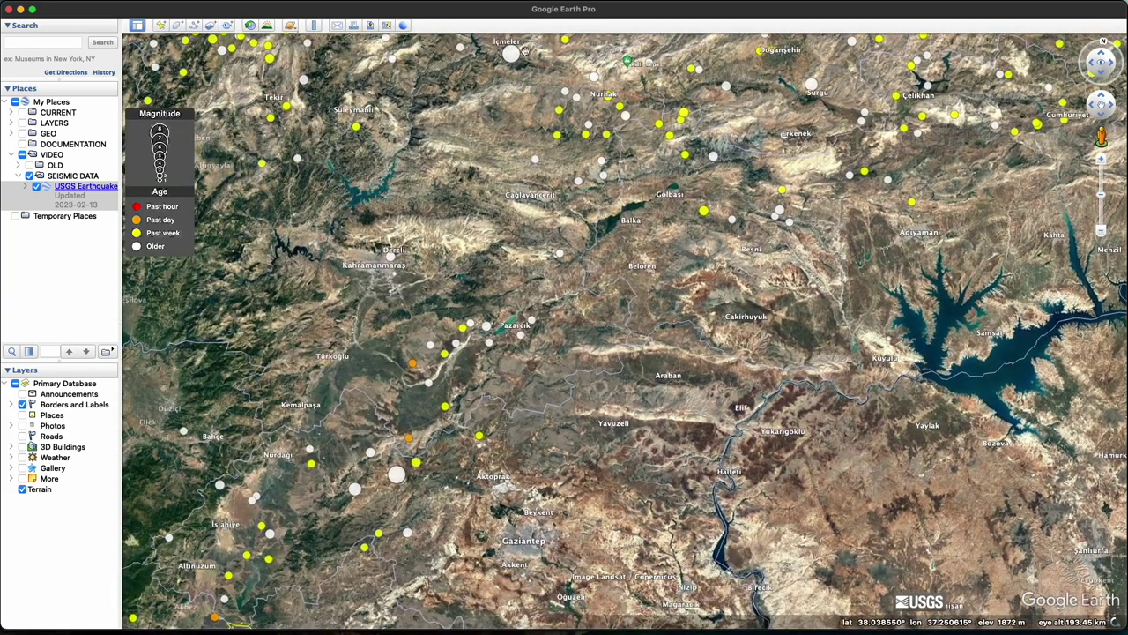
pyautogui.moveTo(509, 59); pyautogui.dragTo(496, 127)
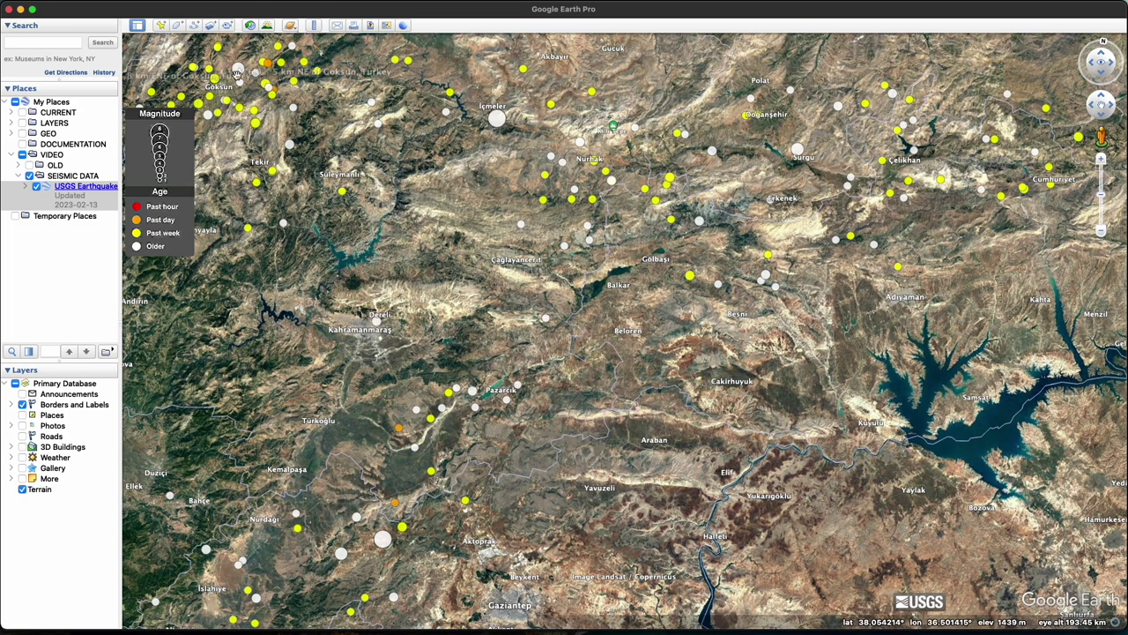
pyautogui.moveTo(394, 243); pyautogui.dragTo(503, 182)
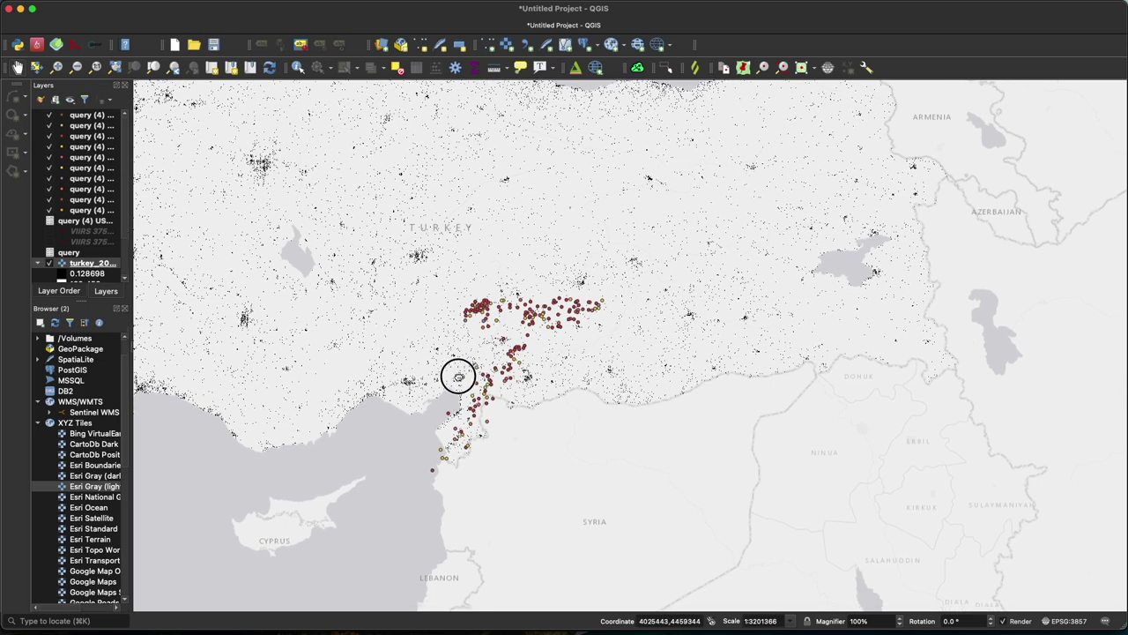
pyautogui.moveTo(455, 374); pyautogui.dragTo(461, 341)
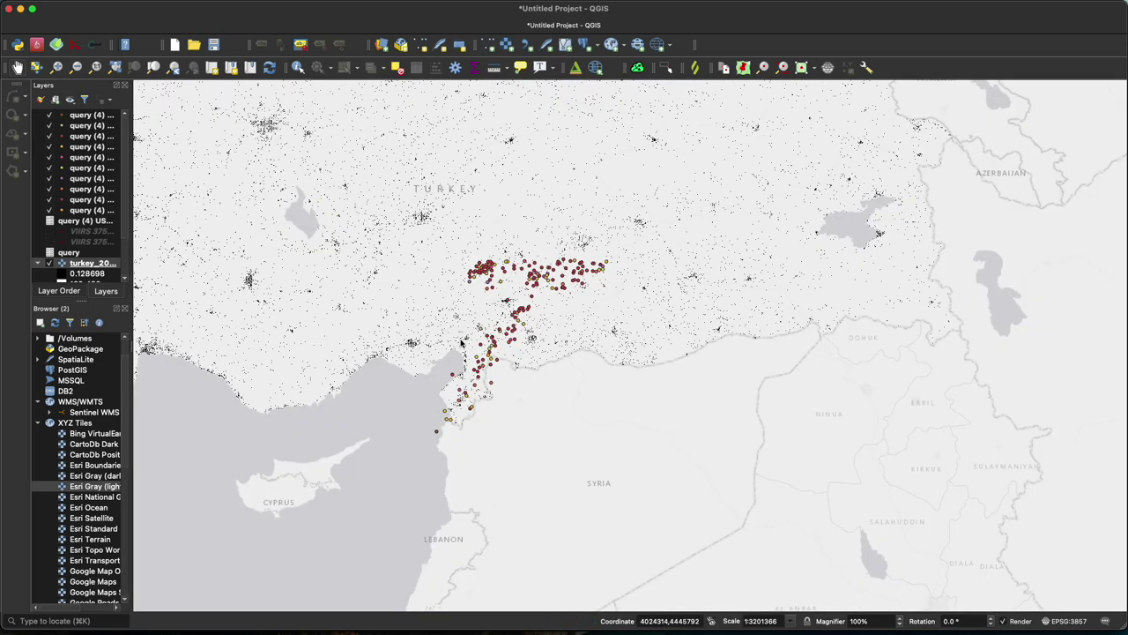
pyautogui.press('super+Tab')
pyautogui.scroll(-4, 540, 330)
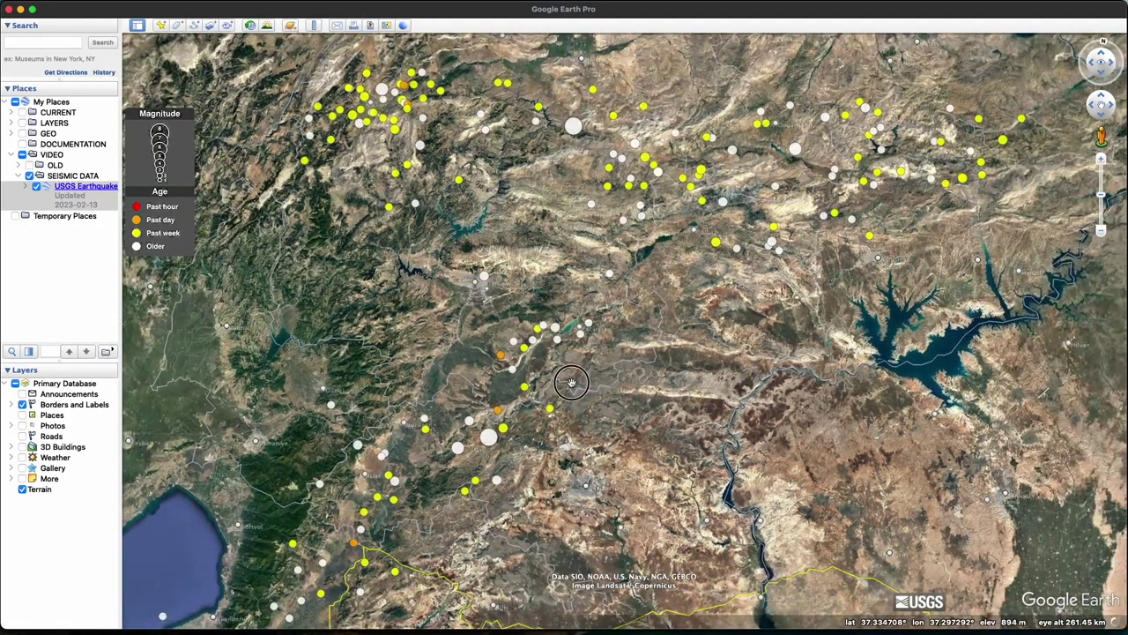
pyautogui.scroll(-5, 595, 251)
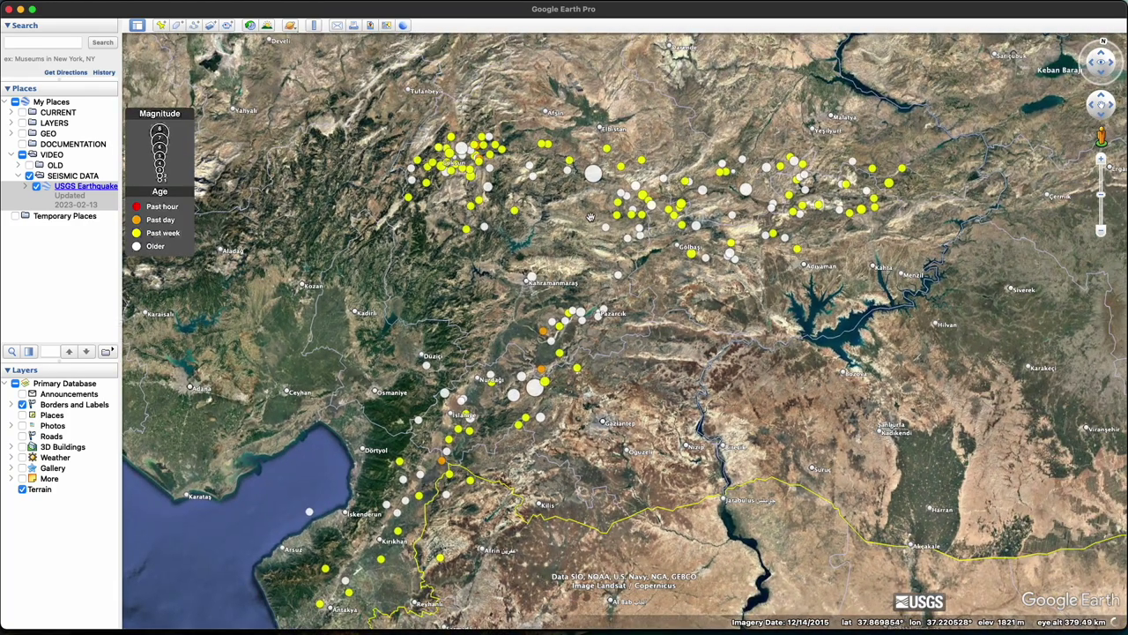
pyautogui.press('super+Tab')
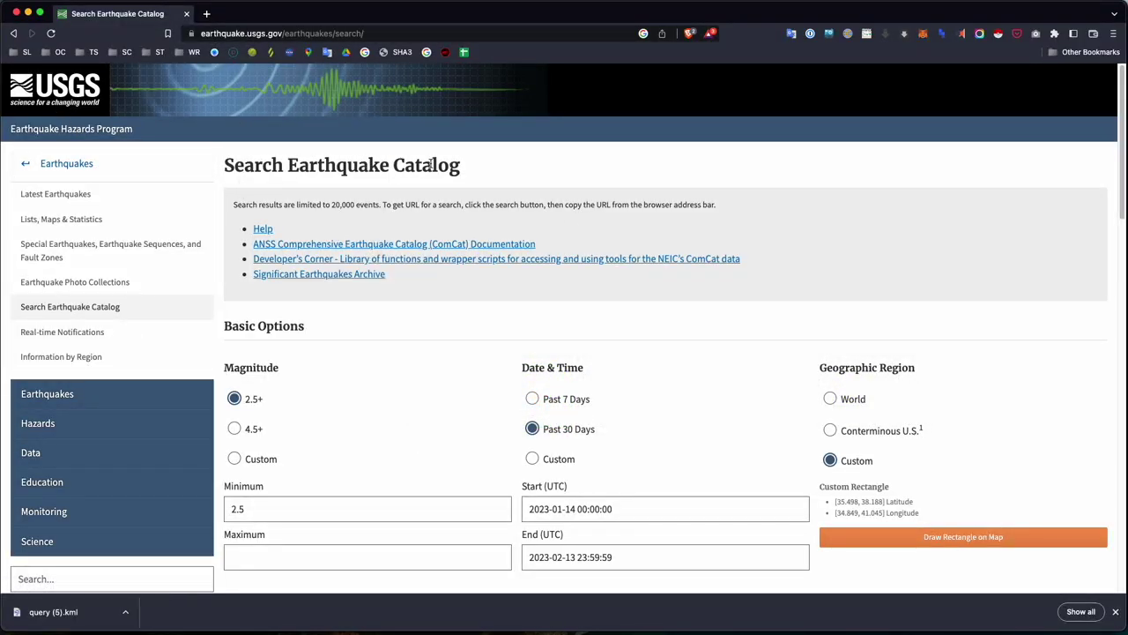
pyautogui.press('super+Tab')
pyautogui.press('super+Tab')
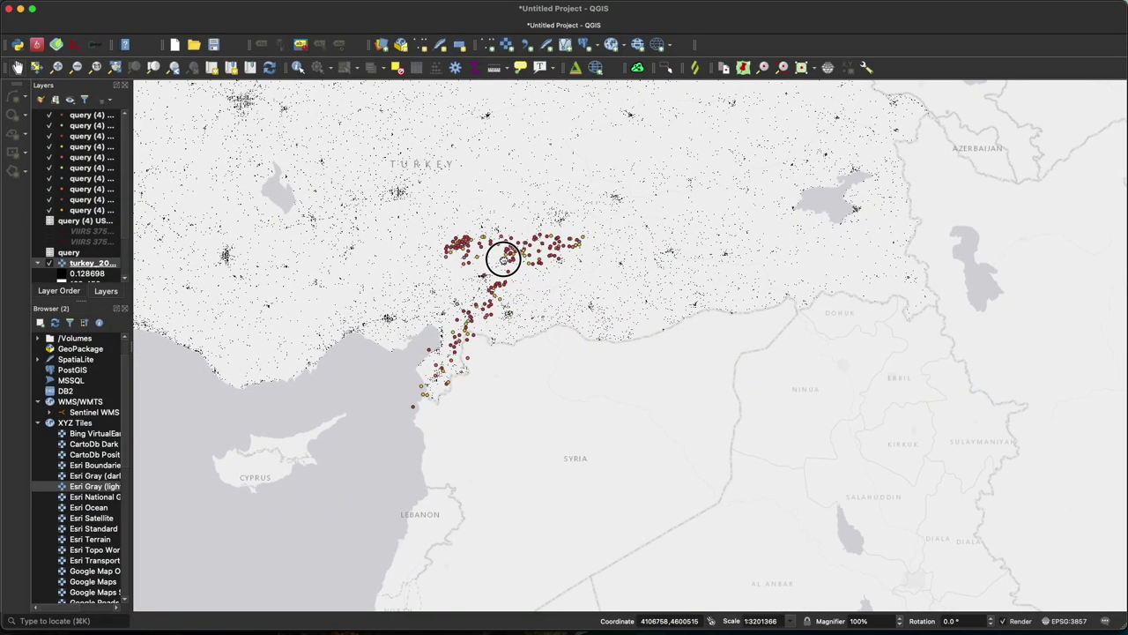
# Step: Zoom the QGIS map to about 1:800342 and pan around the Kahramanmaraş clusters and nearby settlements
pyautogui.scroll(1, 502, 257)
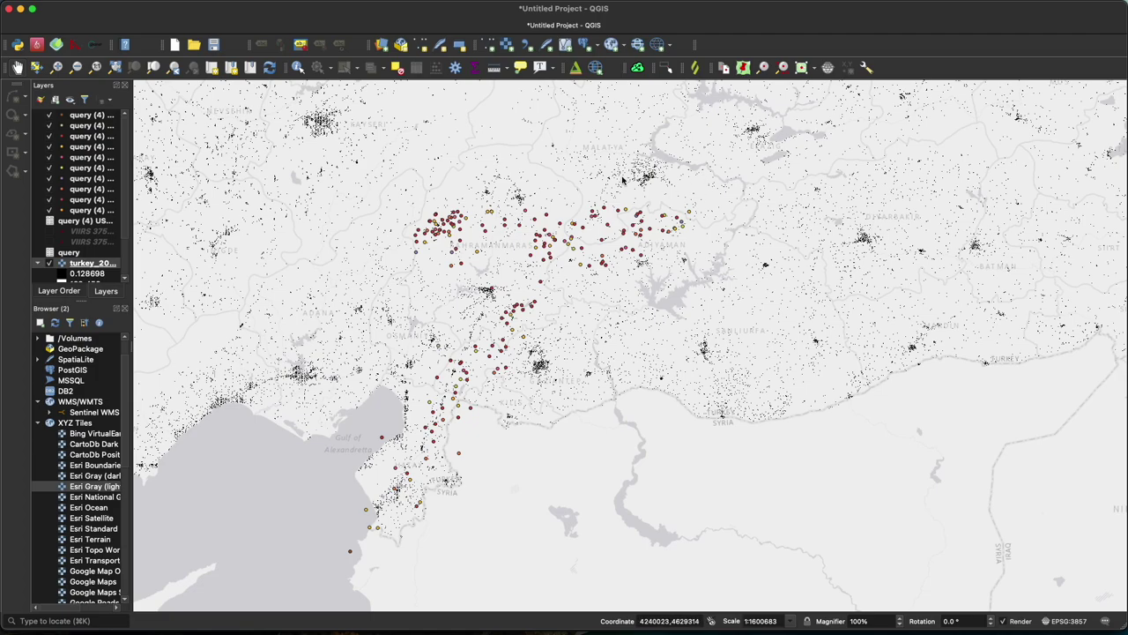
pyautogui.moveTo(581, 218); pyautogui.dragTo(584, 189)
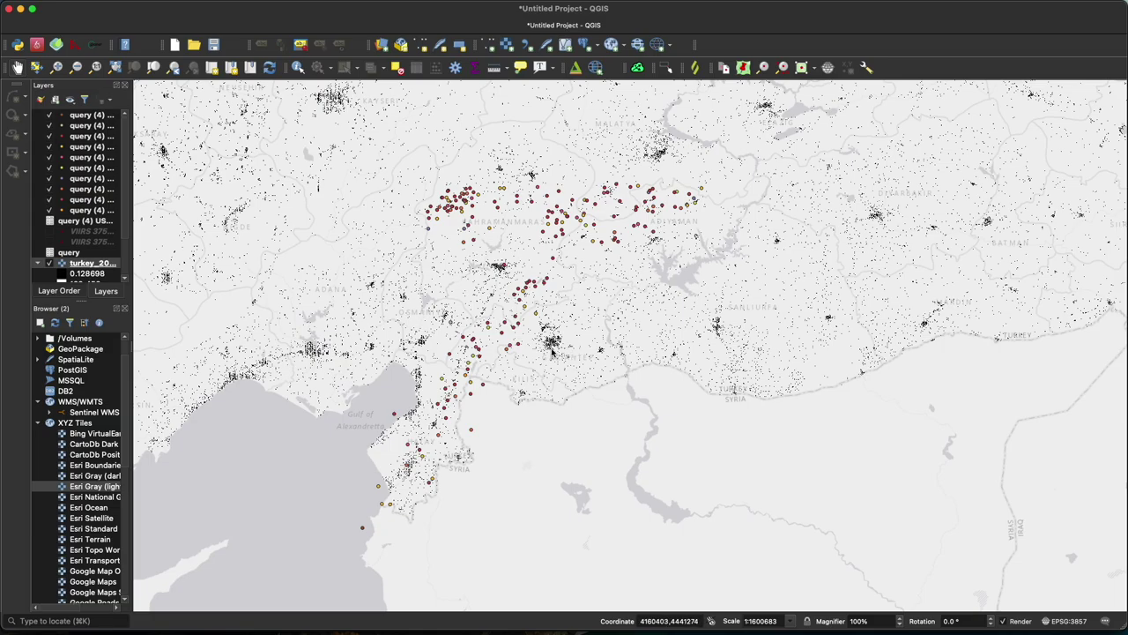
pyautogui.scroll(1, 552, 351)
pyautogui.moveTo(523, 312); pyautogui.dragTo(597, 262)
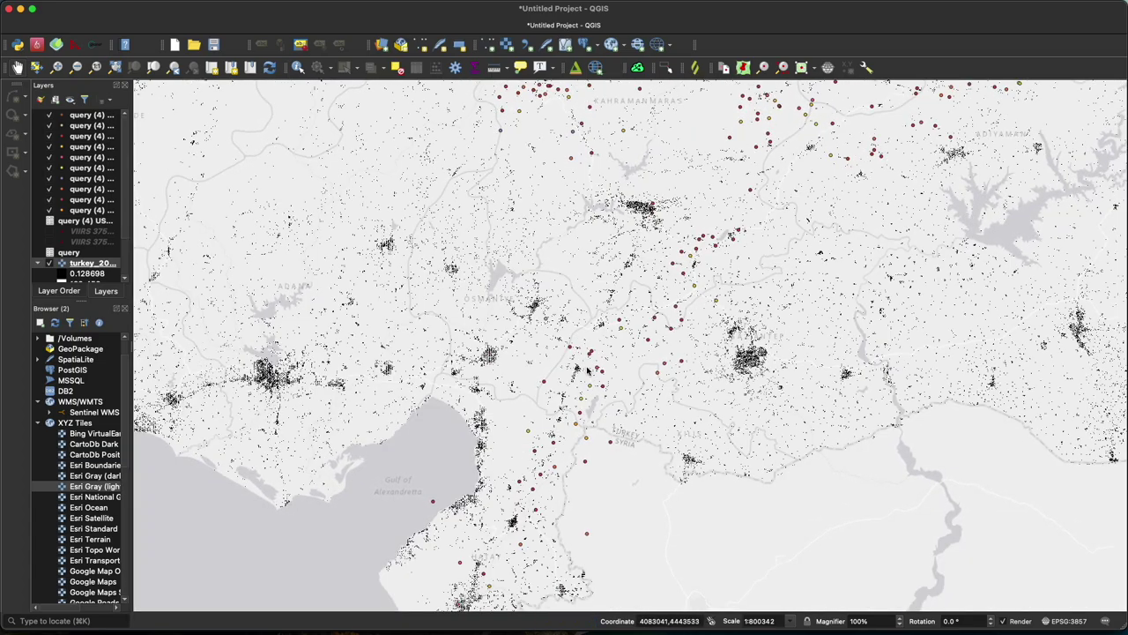
pyautogui.moveTo(691, 219); pyautogui.dragTo(605, 317)
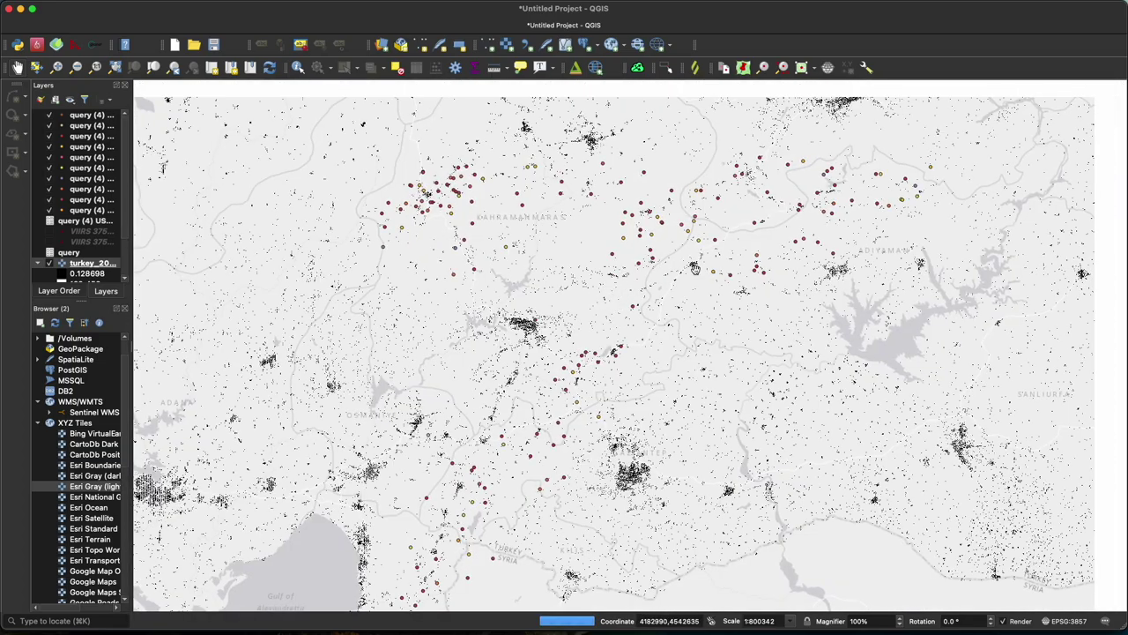
pyautogui.moveTo(747, 246); pyautogui.dragTo(735, 119)
pyautogui.moveTo(618, 323); pyautogui.dragTo(661, 298)
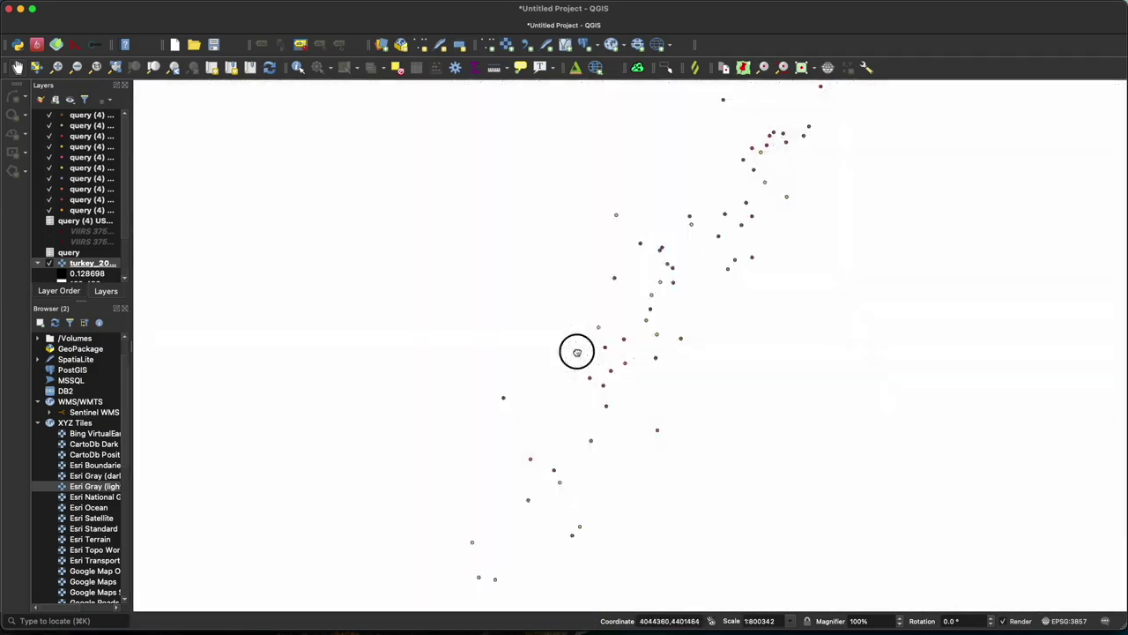
pyautogui.moveTo(577, 352); pyautogui.dragTo(577, 312)
pyautogui.moveTo(556, 370); pyautogui.dragTo(563, 345)
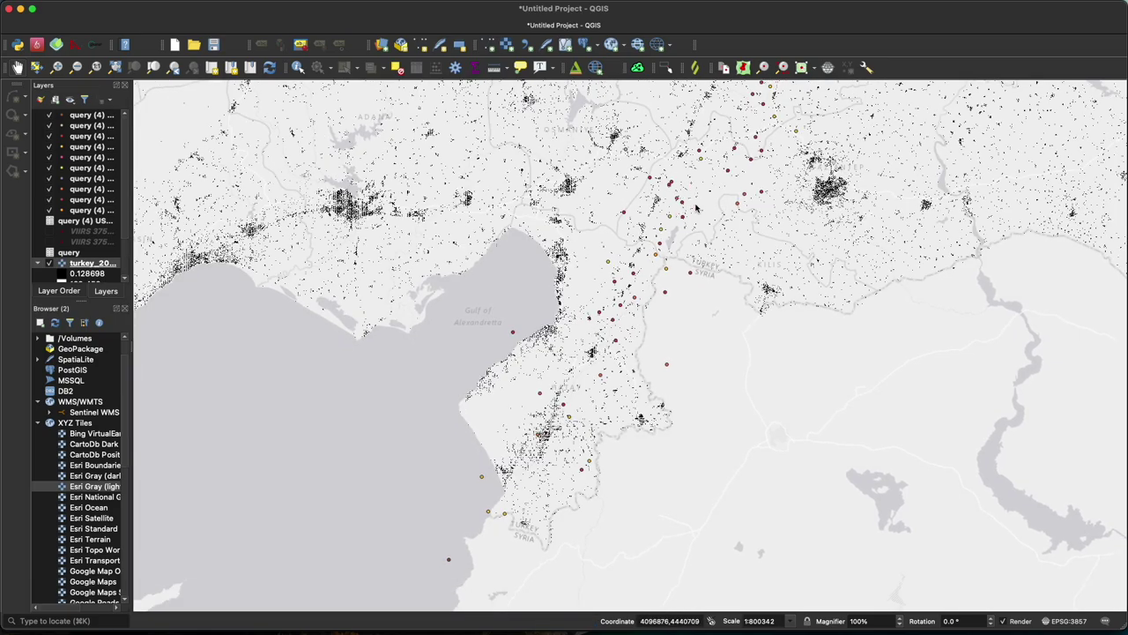
pyautogui.moveTo(615, 197); pyautogui.dragTo(546, 233)
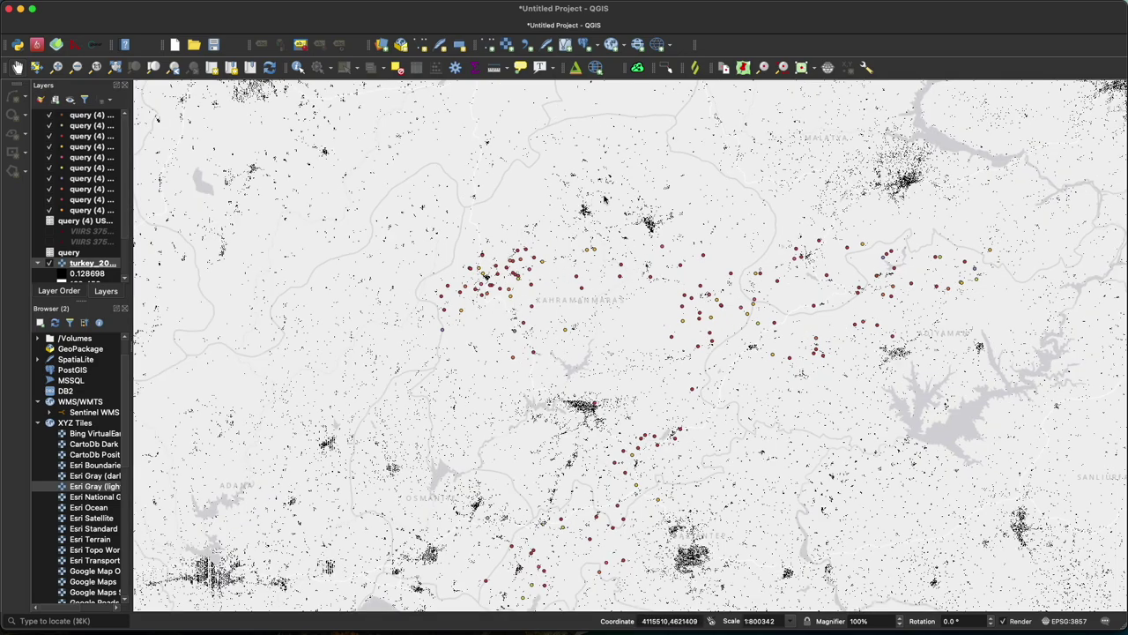
pyautogui.moveTo(636, 379); pyautogui.dragTo(653, 317)
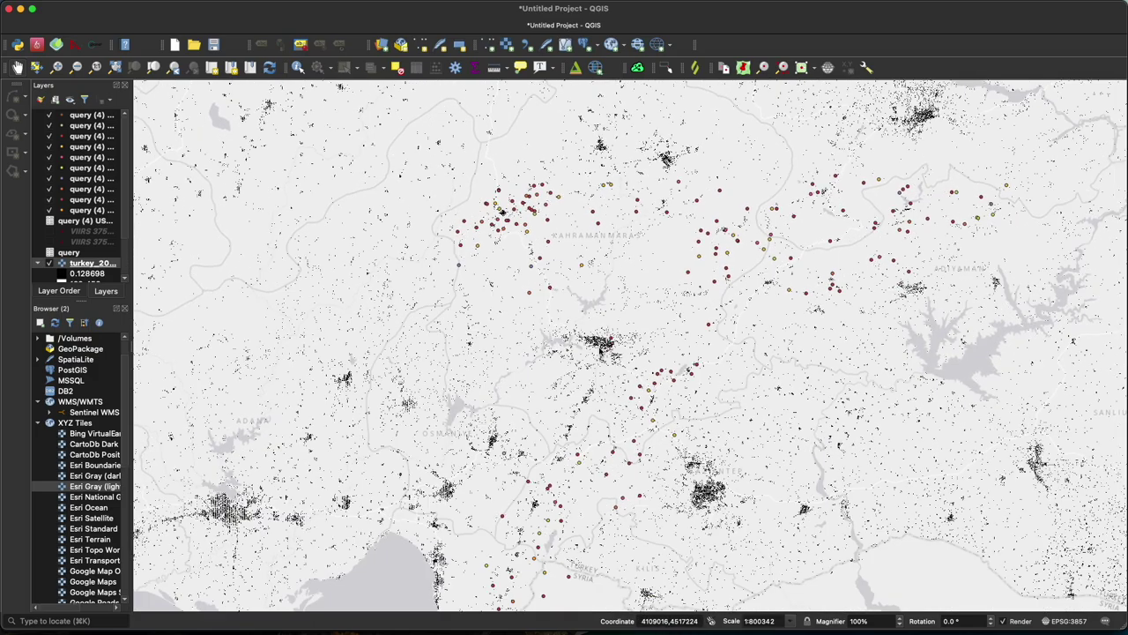
# Step: Pan the QGIS map south along the quake line past Osmaniye to the Gulf of Alexandretta
pyautogui.scroll(2, 602, 351)
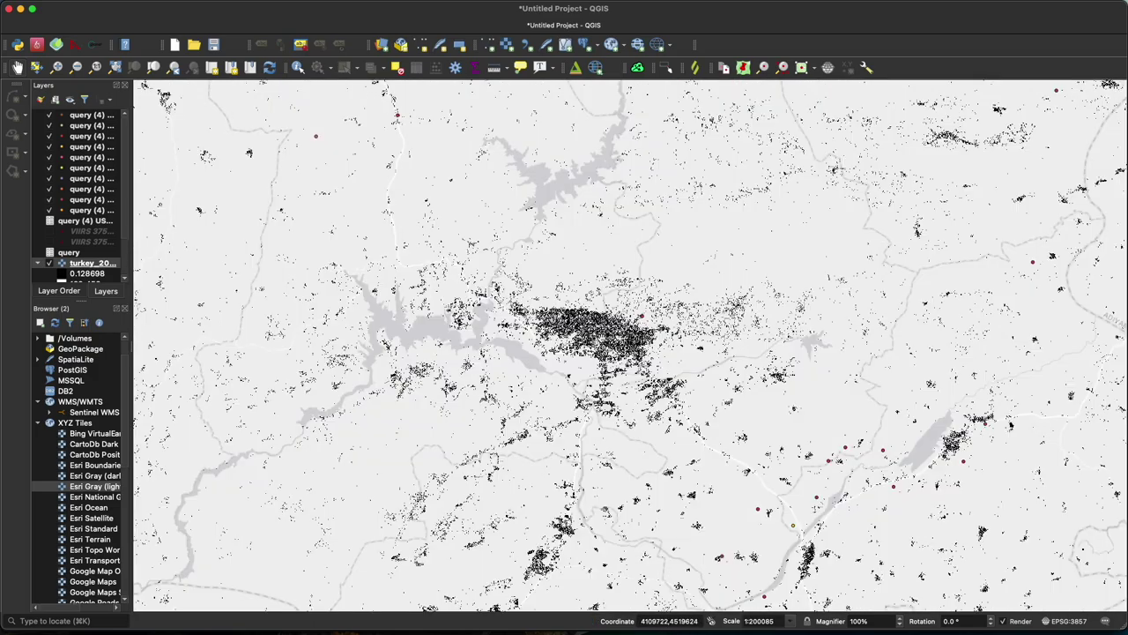
pyautogui.scroll(-2, 617, 352)
pyautogui.moveTo(605, 311); pyautogui.dragTo(573, 412)
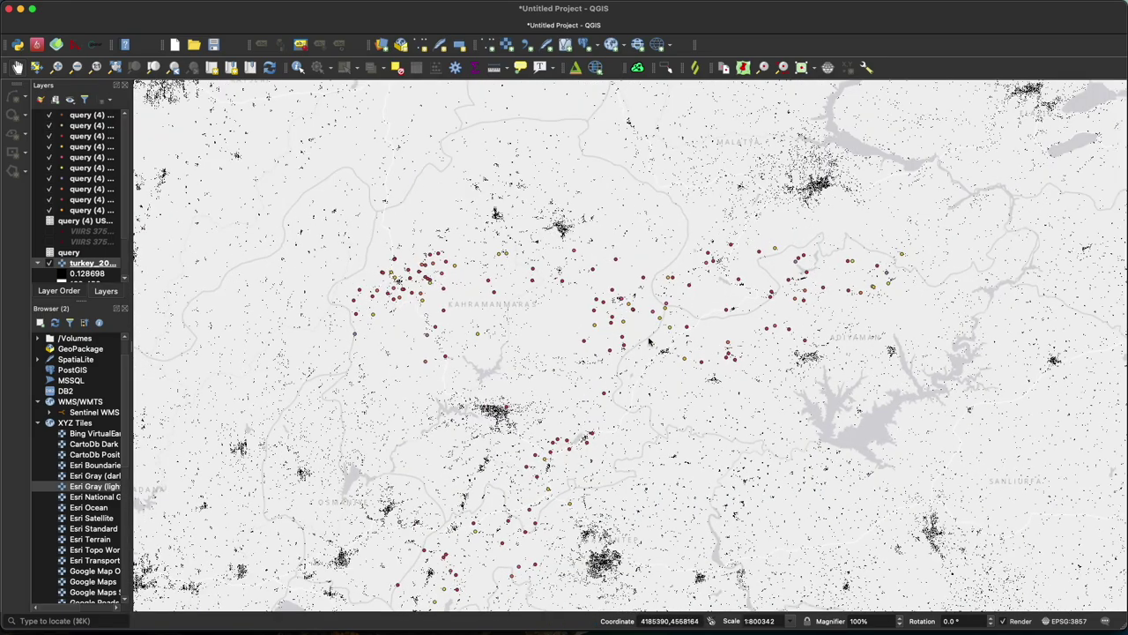
pyautogui.moveTo(657, 331); pyautogui.dragTo(639, 286)
pyautogui.moveTo(570, 356); pyautogui.dragTo(615, 321)
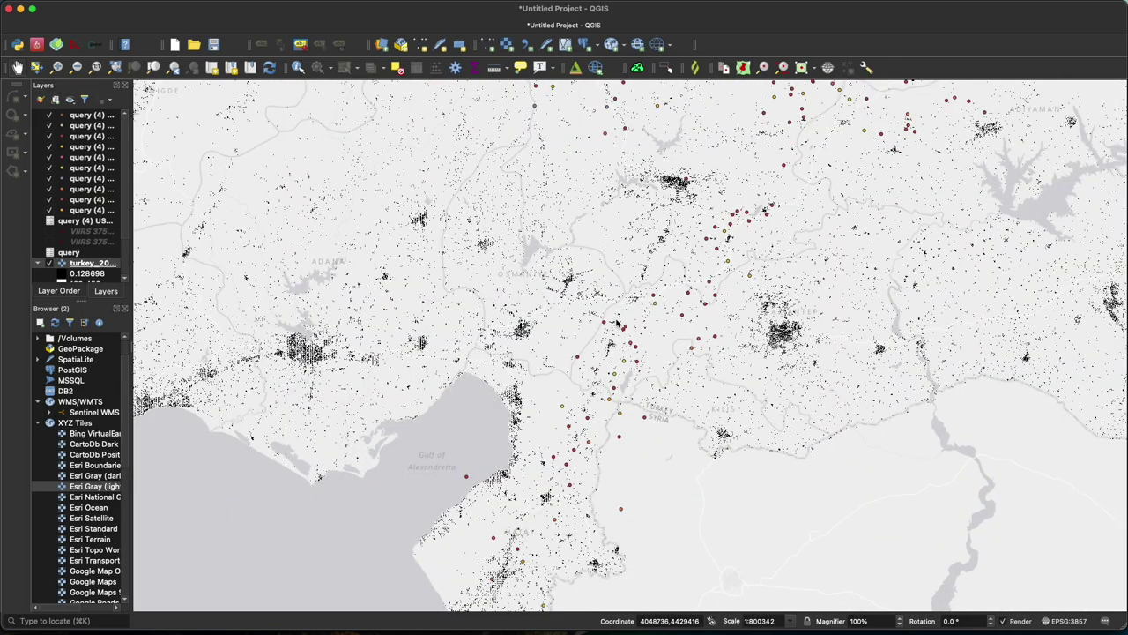